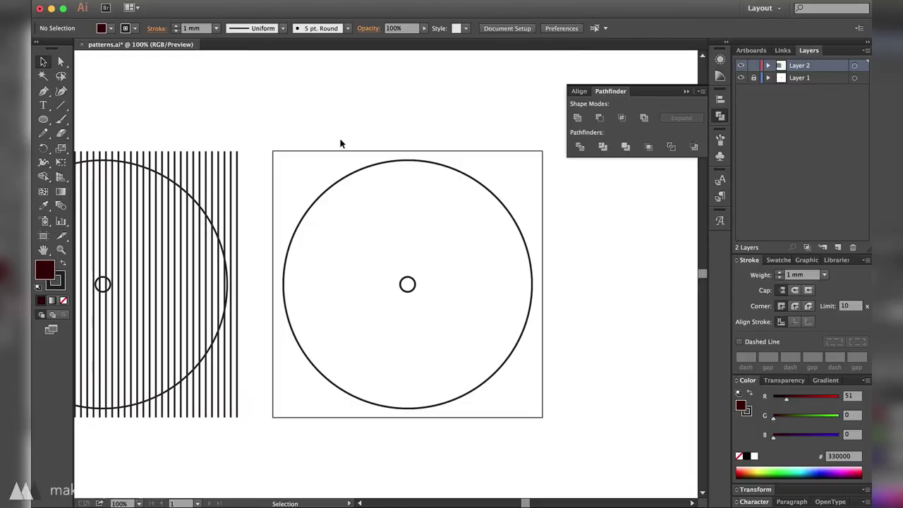
Give both circles a 1.2 mm stroke weight
key(super+a)
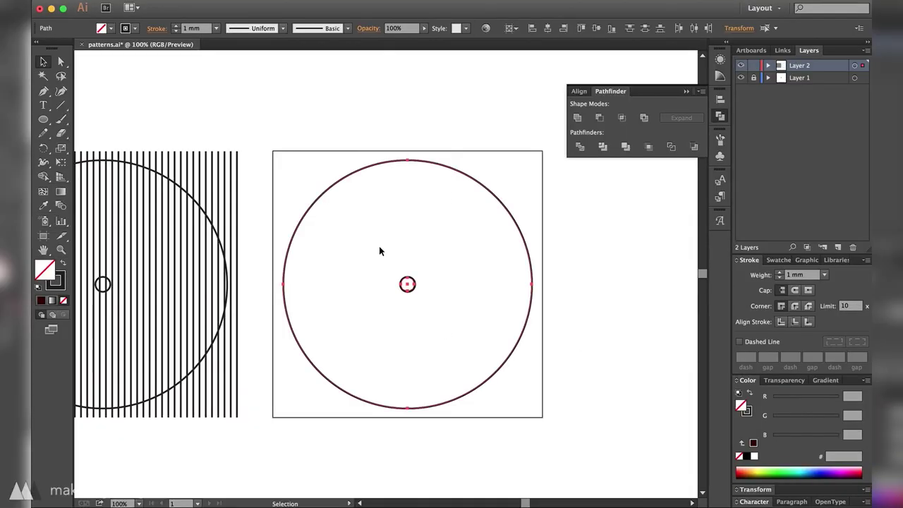
click(185, 28)
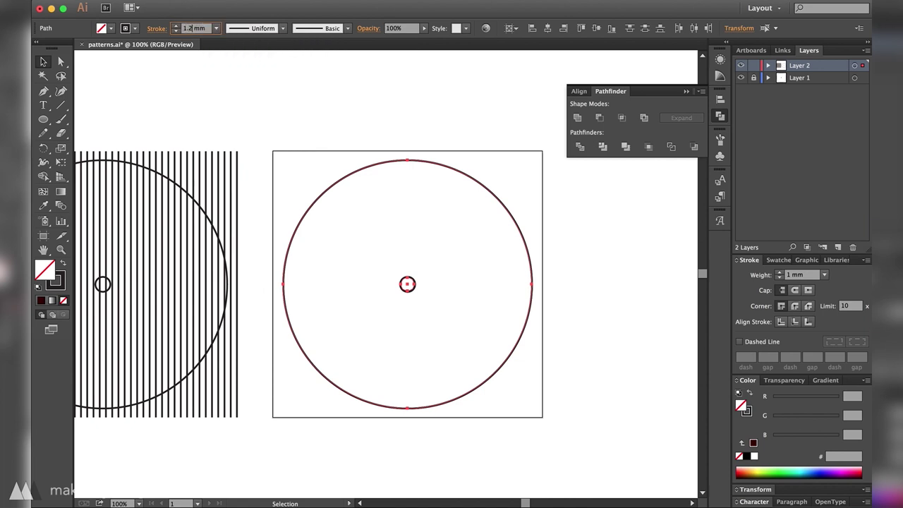
key(Return)
click(492, 138)
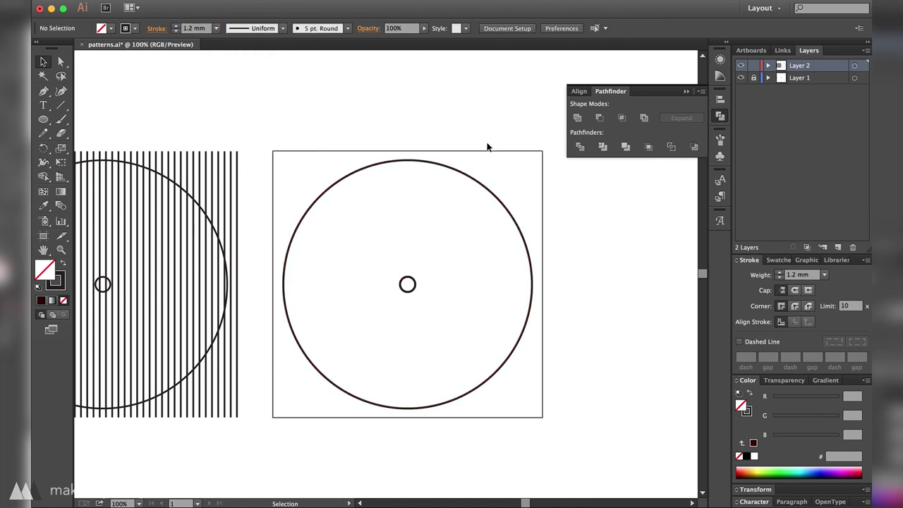
Pencil-draw the first petals above, upper right and below the centre circle
drag(409, 206, 446, 249)
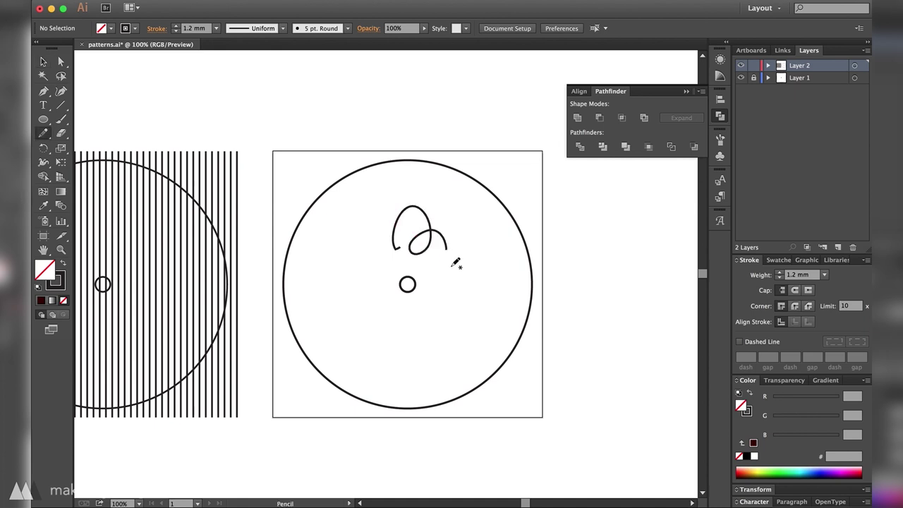
key(super+z)
key(super+equal)
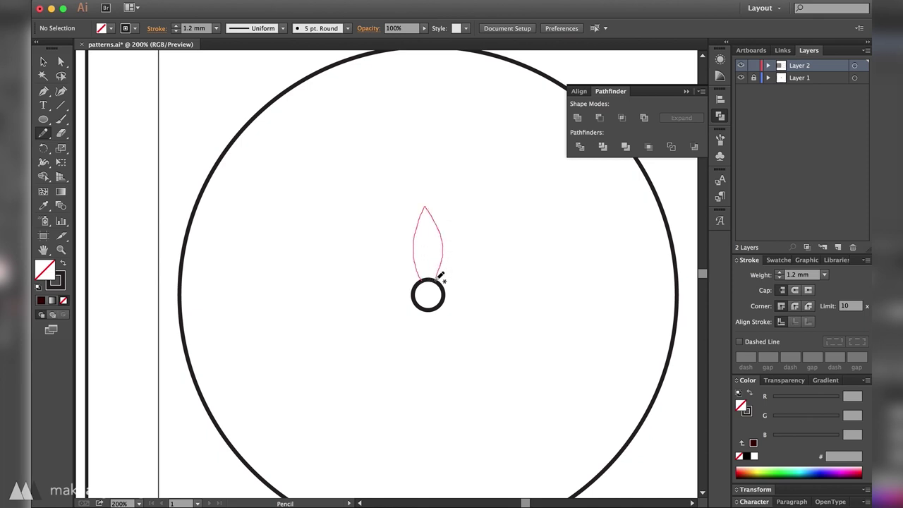
drag(438, 279, 439, 277)
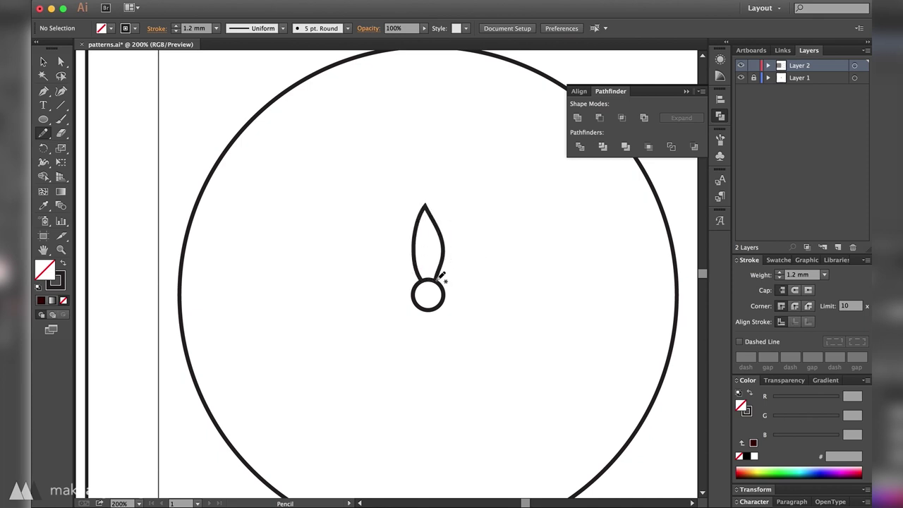
drag(446, 295, 448, 295)
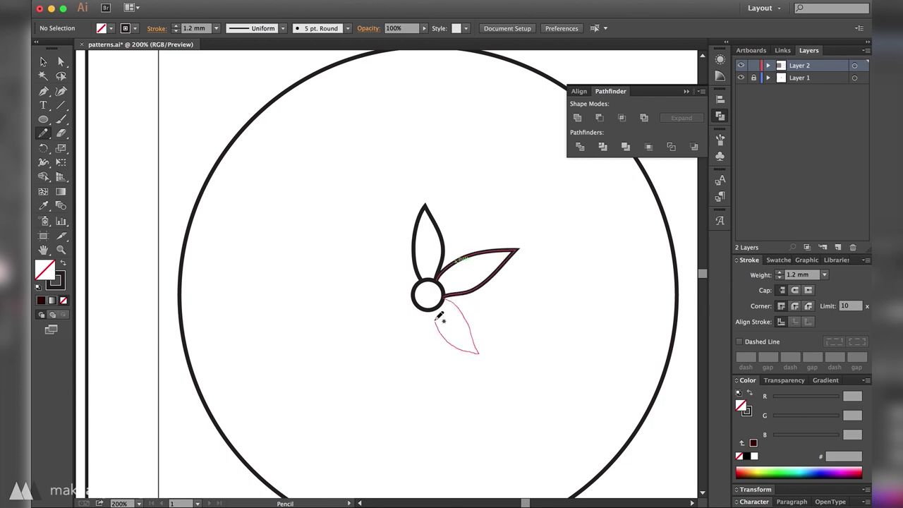
drag(437, 318, 434, 307)
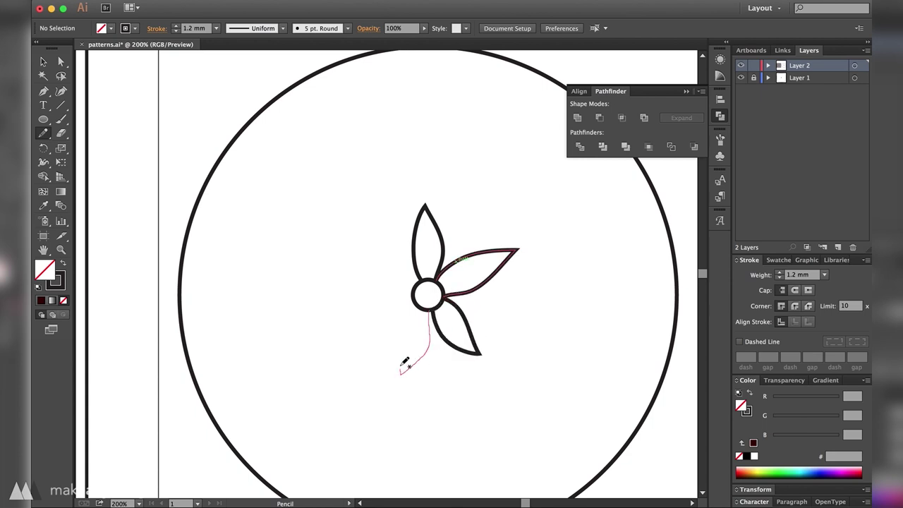
Add petals at the lower left, the upper left and beside the top petal
drag(416, 305, 413, 295)
key(super+z)
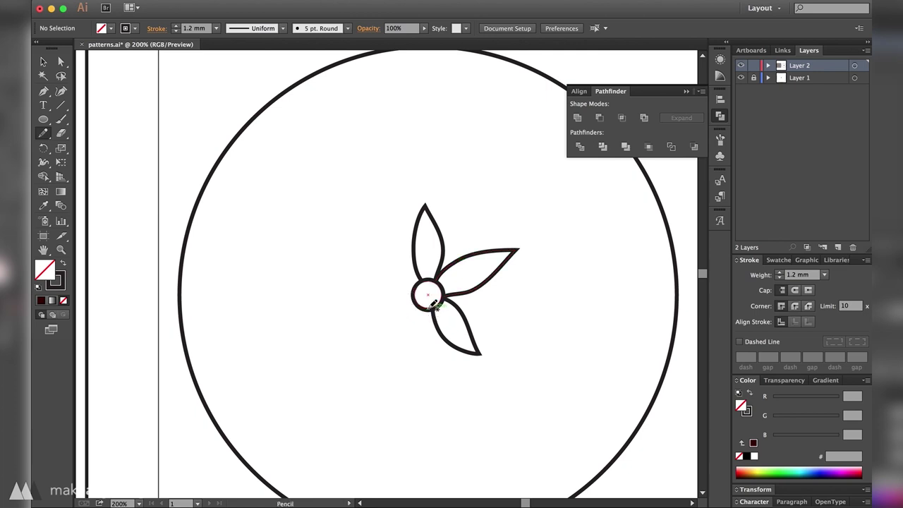
mouse_move(407, 309)
mouse_down()
mouse_move(357, 280)
mouse_move(399, 266)
mouse_move(424, 277)
mouse_up()
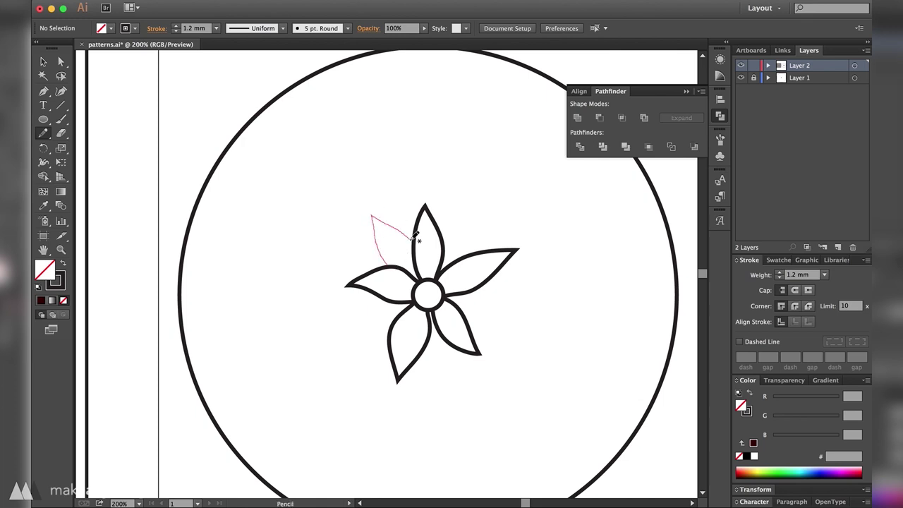
mouse_move(415, 238)
mouse_down()
mouse_move(373, 195)
mouse_move(413, 237)
mouse_up()
mouse_move(443, 233)
mouse_down()
mouse_move(485, 237)
mouse_move(480, 248)
mouse_up()
Add a ring of petals around the flower and outer petals near the top
drag(467, 289, 487, 332)
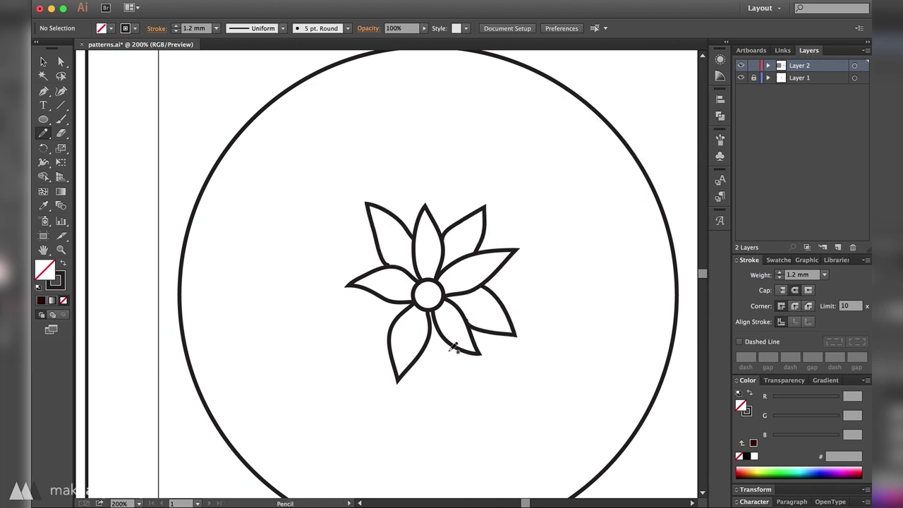
drag(424, 346, 457, 353)
drag(387, 311, 349, 304)
drag(367, 272, 372, 232)
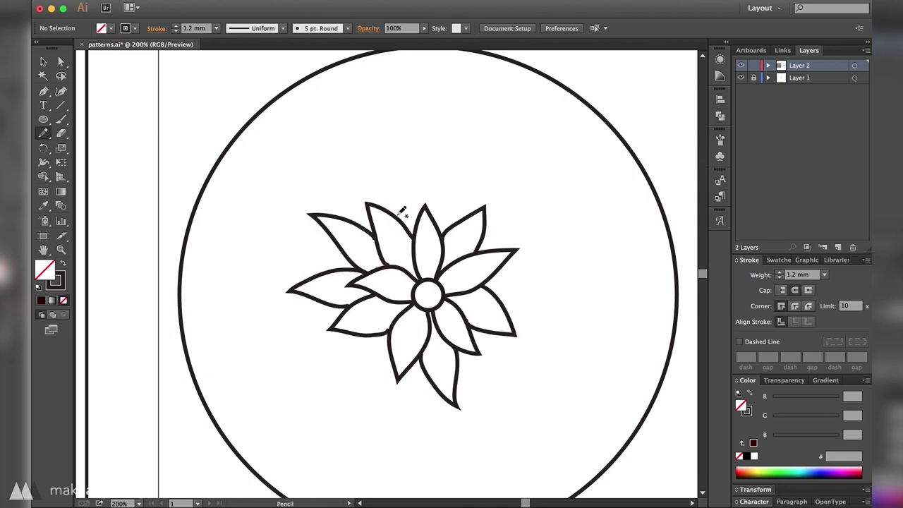
drag(422, 214, 423, 212)
mouse_move(428, 209)
mouse_down()
mouse_move(447, 182)
mouse_move(466, 210)
mouse_up()
drag(487, 218, 504, 209)
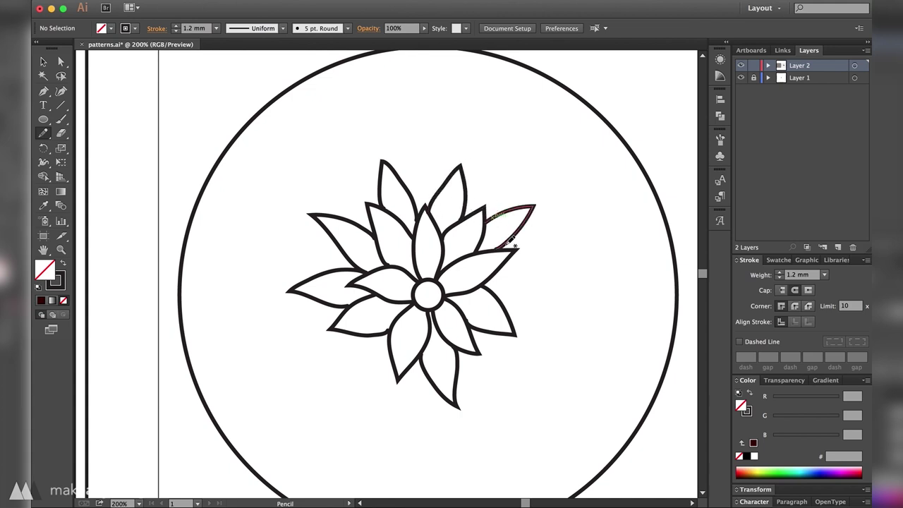
Draw outer petals along the right side, bottom and left
drag(515, 246, 518, 249)
mouse_move(519, 268)
mouse_down()
mouse_move(475, 347)
mouse_move(486, 370)
mouse_move(409, 432)
mouse_up()
mouse_move(353, 389)
mouse_down()
mouse_move(355, 329)
mouse_move(310, 357)
mouse_move(342, 319)
mouse_move(258, 303)
mouse_up()
key(a)
key(n)
Add petals on the left and upper-left sides and tall petals at the top
mouse_move(303, 336)
mouse_down()
mouse_move(262, 275)
mouse_move(348, 252)
mouse_move(324, 226)
mouse_up()
drag(329, 213, 383, 194)
drag(354, 149, 378, 185)
drag(400, 178, 436, 187)
mouse_move(432, 157)
mouse_down()
mouse_move(520, 155)
mouse_move(544, 246)
mouse_move(578, 319)
mouse_move(503, 383)
mouse_move(434, 374)
mouse_move(367, 417)
mouse_move(313, 345)
mouse_move(286, 235)
mouse_move(323, 191)
mouse_move(282, 157)
mouse_move(330, 159)
mouse_move(358, 145)
mouse_move(414, 91)
mouse_move(439, 192)
mouse_up()
Nudge the new petals' anchors into place with Direct Selection
key(a)
click(298, 228)
click(294, 177)
key(n)
key(a)
mouse_move(405, 154)
mouse_down()
mouse_move(474, 110)
mouse_move(444, 116)
mouse_move(546, 211)
mouse_move(569, 206)
mouse_move(576, 245)
mouse_move(548, 293)
mouse_move(584, 322)
mouse_up()
click(423, 177)
key(n)
Draw a lower-right petal and adjust its anchor
mouse_move(548, 366)
mouse_down()
mouse_move(535, 362)
mouse_move(495, 433)
mouse_up()
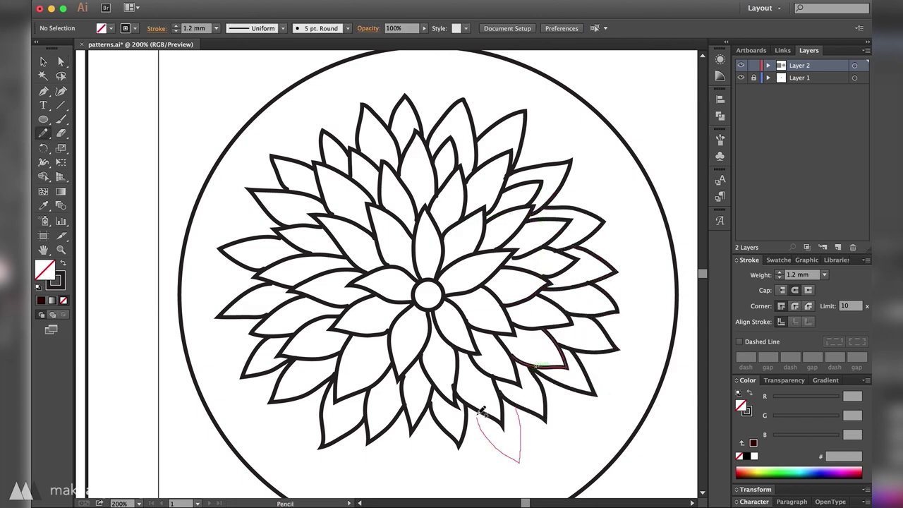
key(a)
scroll(508, 395, down, 5)
drag(530, 277, 538, 287)
key(n)
scroll(494, 311, up, 5)
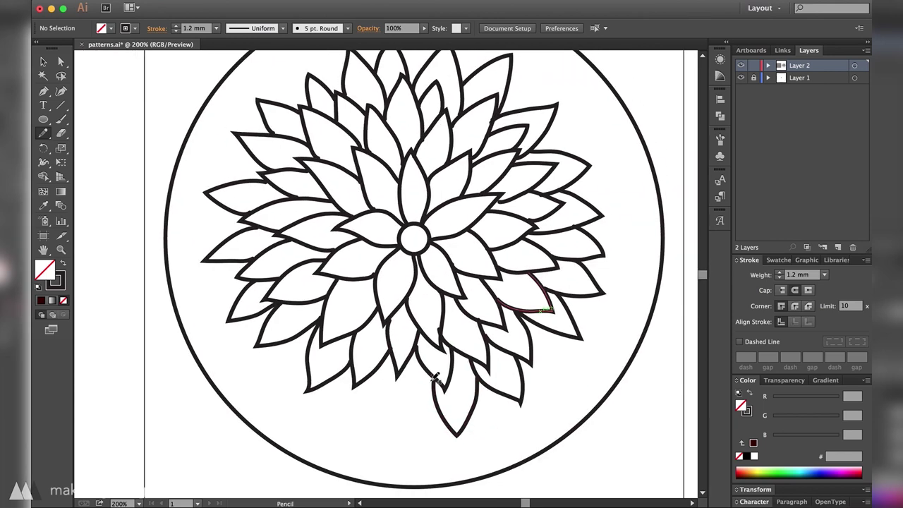
Fill the remaining edges with outer petals at lower left, top, lower right and bottom
mouse_move(387, 387)
mouse_down()
mouse_move(311, 436)
mouse_move(246, 378)
mouse_move(252, 324)
mouse_move(242, 275)
mouse_move(205, 261)
mouse_move(226, 243)
mouse_move(274, 121)
mouse_up()
scroll(274, 122, up, 5)
drag(291, 194, 294, 148)
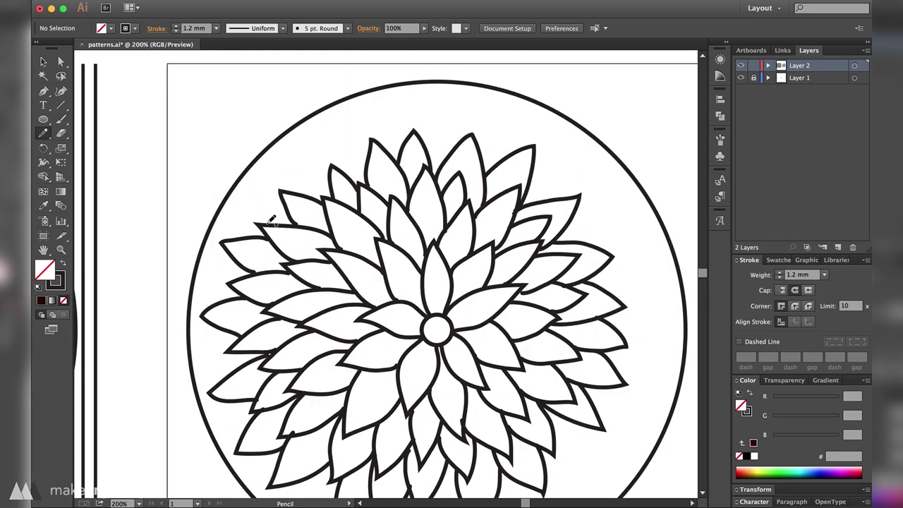
mouse_move(269, 221)
mouse_down()
mouse_move(341, 170)
mouse_move(390, 111)
mouse_move(594, 191)
mouse_move(581, 208)
mouse_move(644, 298)
mouse_up()
scroll(462, 384, down, 3)
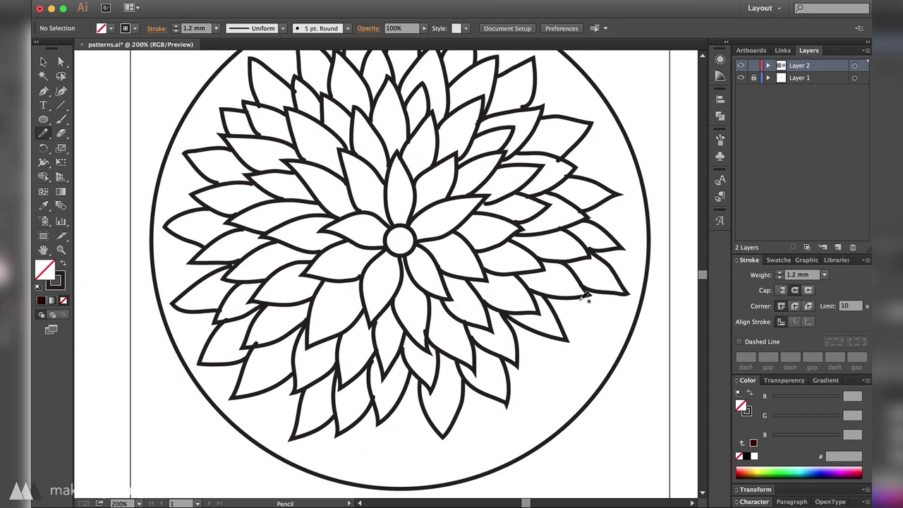
mouse_move(584, 296)
mouse_down()
mouse_move(563, 339)
mouse_move(516, 363)
mouse_up()
mouse_move(553, 408)
mouse_down()
mouse_move(497, 399)
mouse_move(457, 431)
mouse_move(363, 432)
mouse_up()
mouse_move(447, 258)
mouse_down()
mouse_move(456, 290)
mouse_move(450, 253)
mouse_move(459, 262)
mouse_up()
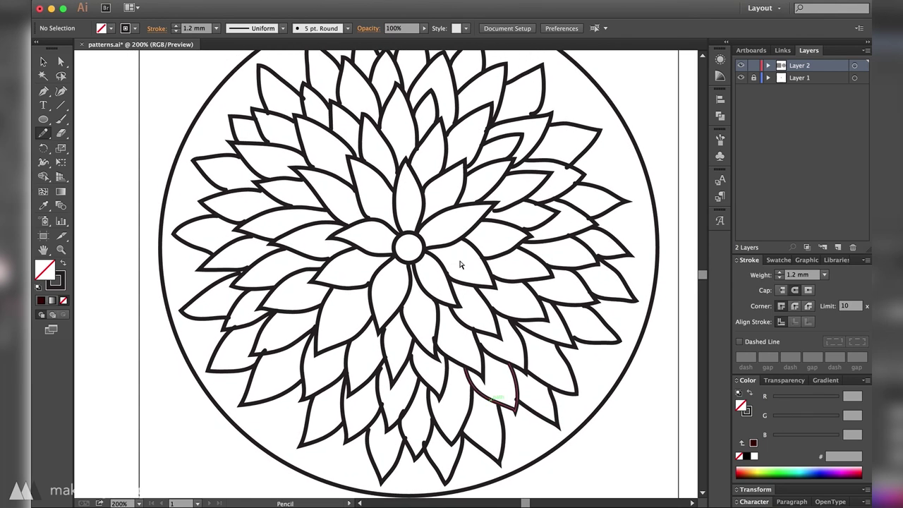
key(a)
alt+scroll(451, 229, up, 2)
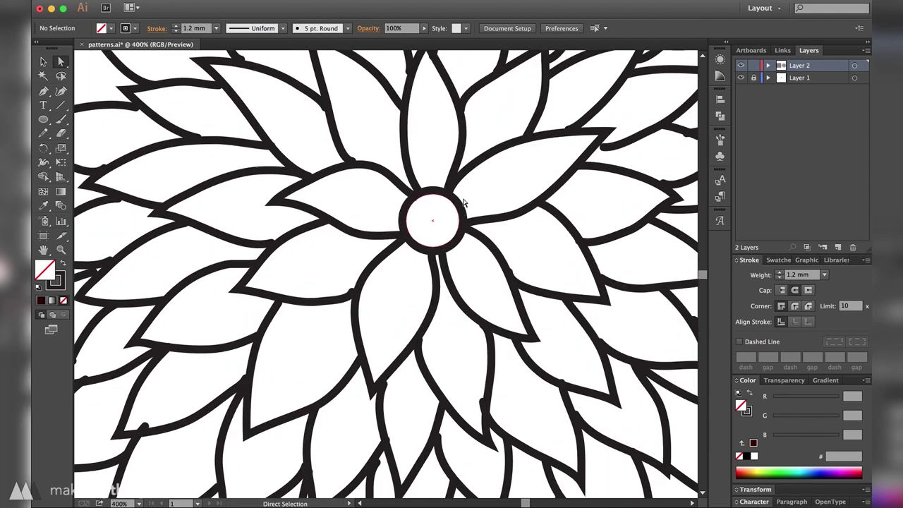
Reshape the tips of a left petal and a top petal
alt+scroll(424, 218, up, 2)
drag(357, 230, 359, 240)
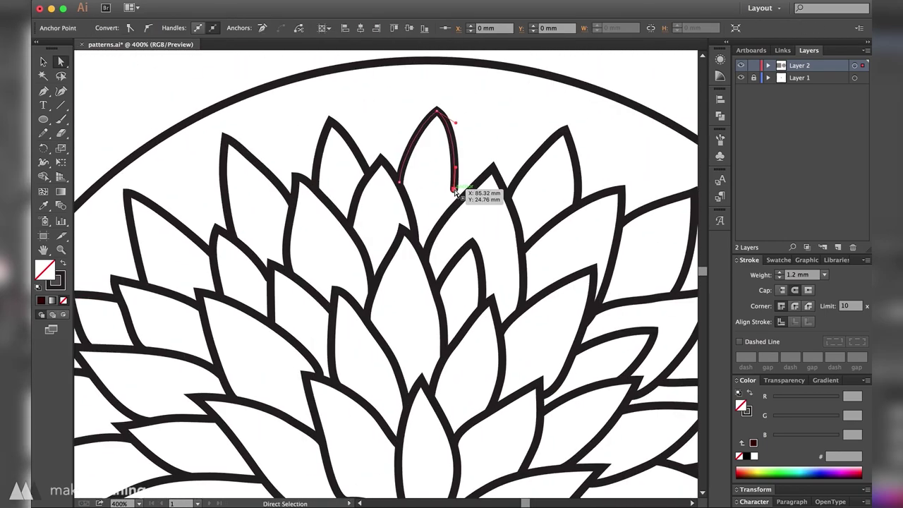
drag(462, 189, 468, 185)
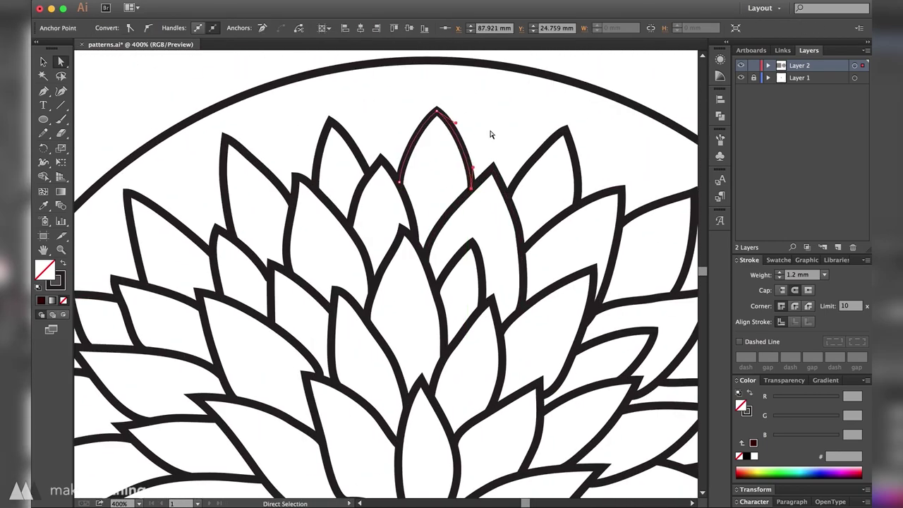
click(496, 141)
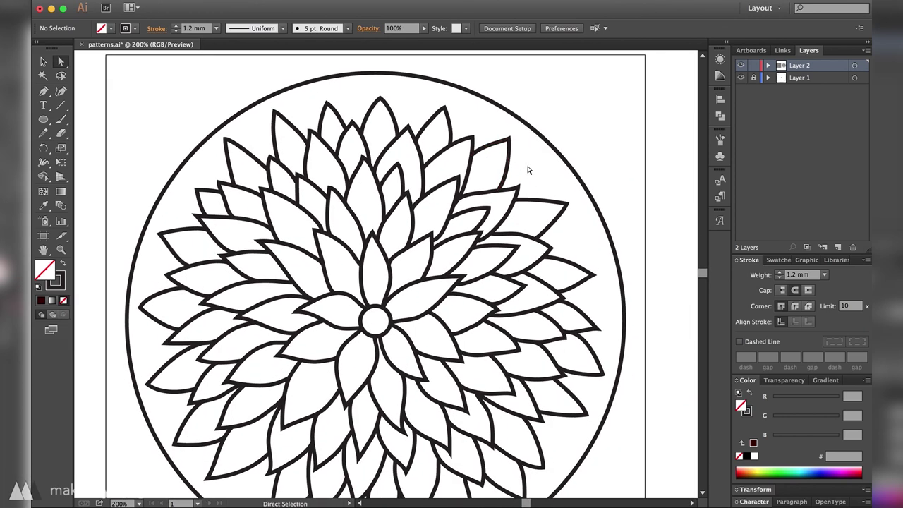
Delete the large outer circle and select the entire flower drawing
scroll(523, 141, down, 2)
key(super+minus)
click(543, 194)
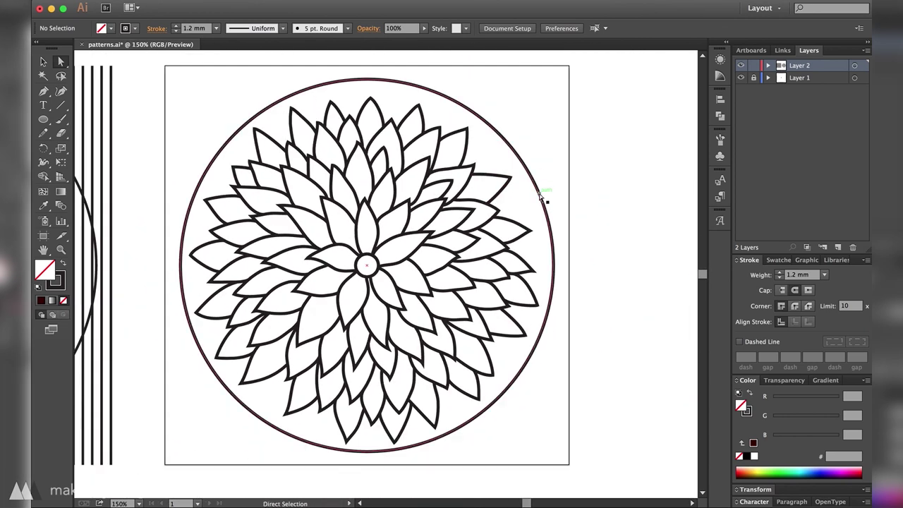
click(549, 188)
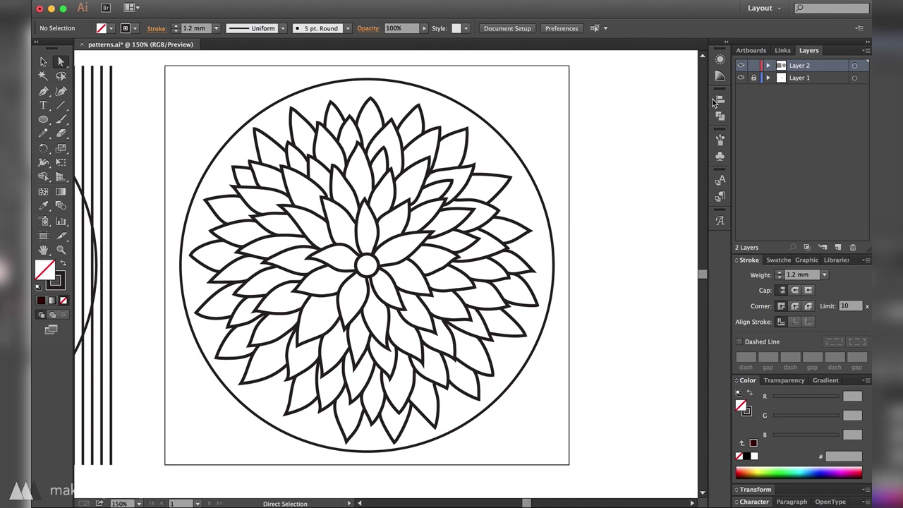
click(748, 86)
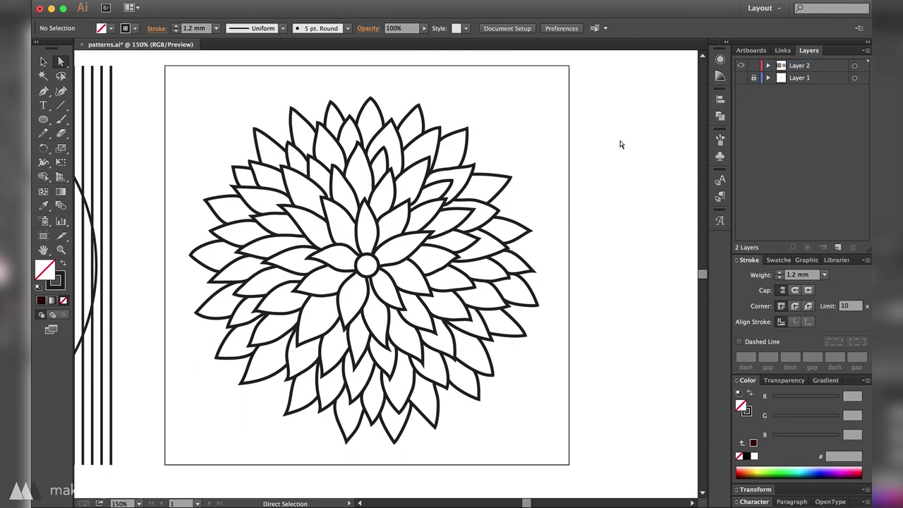
key(super+minus)
key(super+minus)
key(v)
key(super+a)
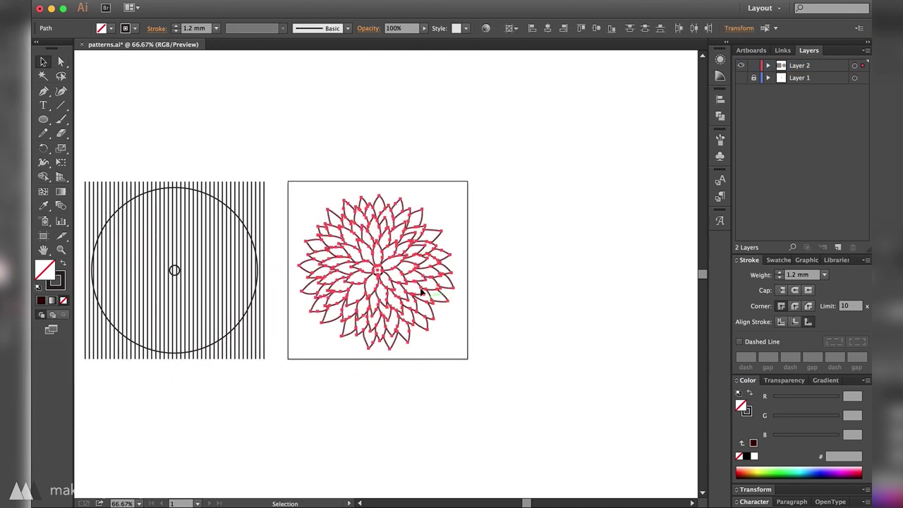
Duplicate the flower into the right-hand square and expand the left flower's appearance
alt+shift+drag(410, 274, 597, 297)
key(super+equal)
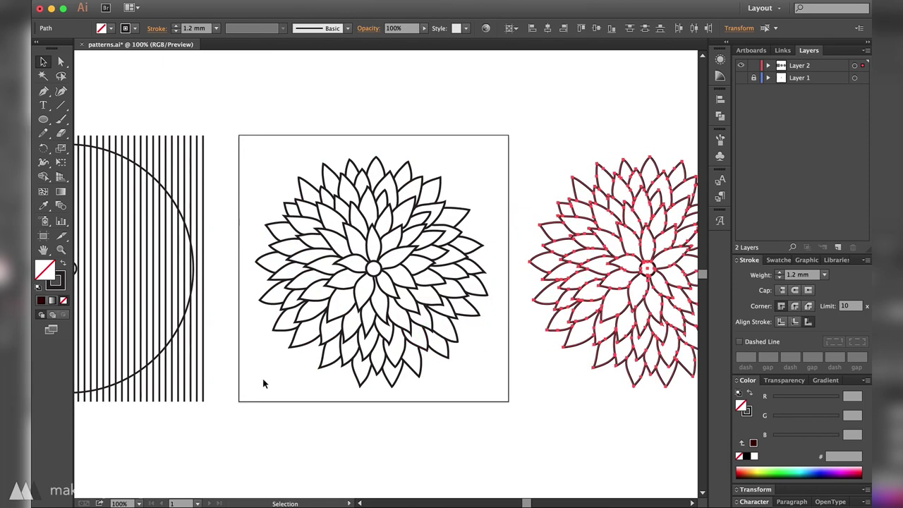
drag(480, 133, 477, 134)
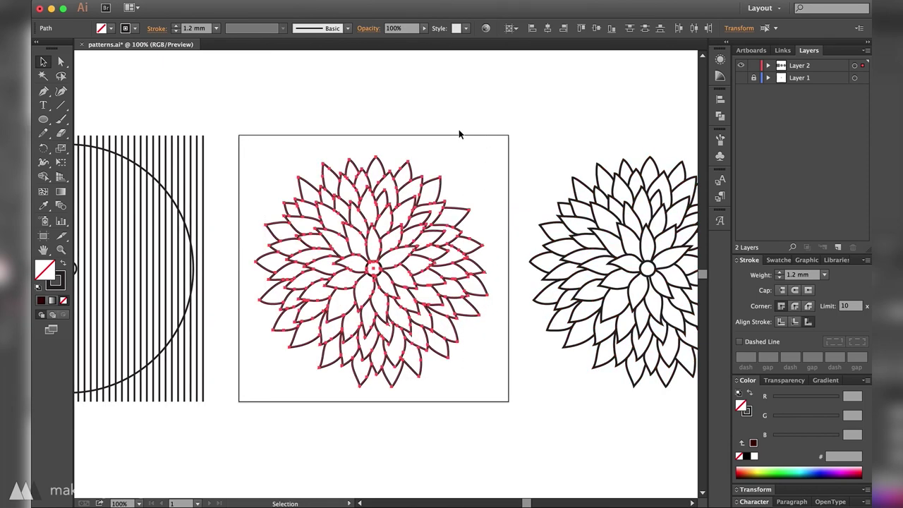
click(177, 2)
click(200, 120)
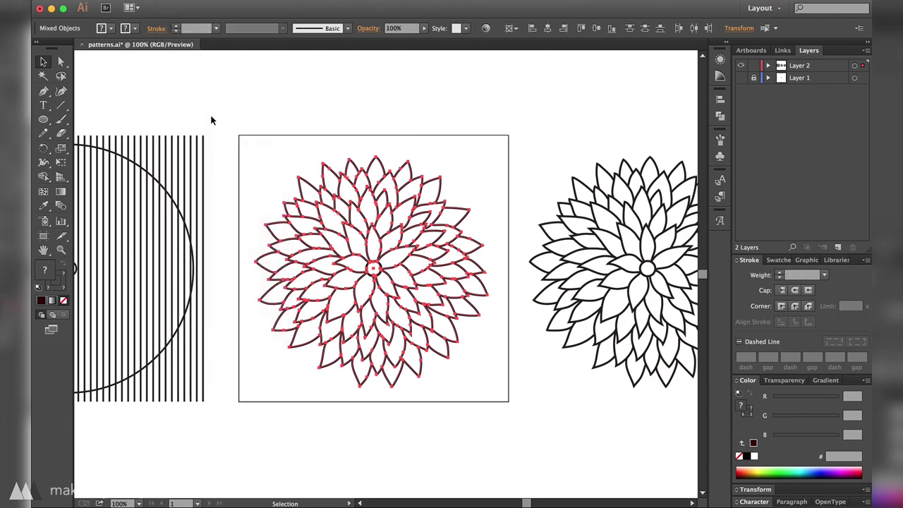
Expand the left flower into shapes and trim its overlapping outlines with Pathfinder
key(shift+ctrl+F9)
click(177, 2)
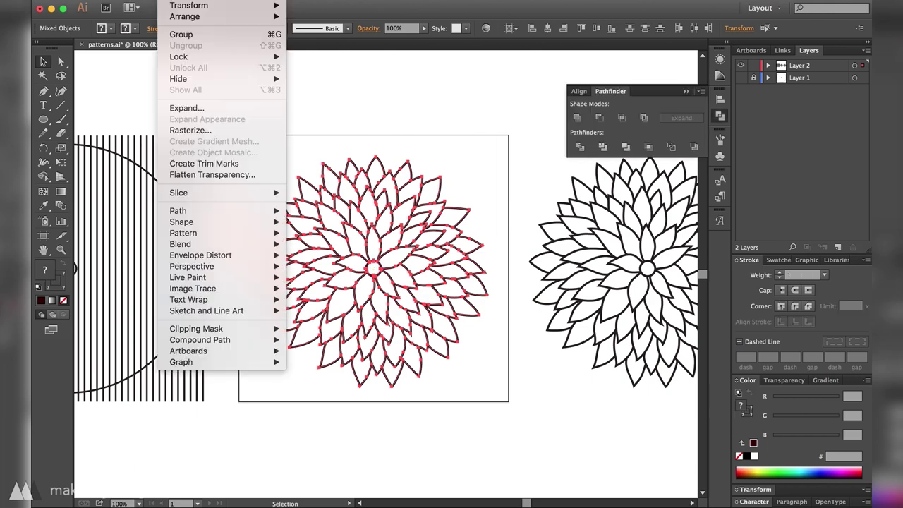
click(180, 109)
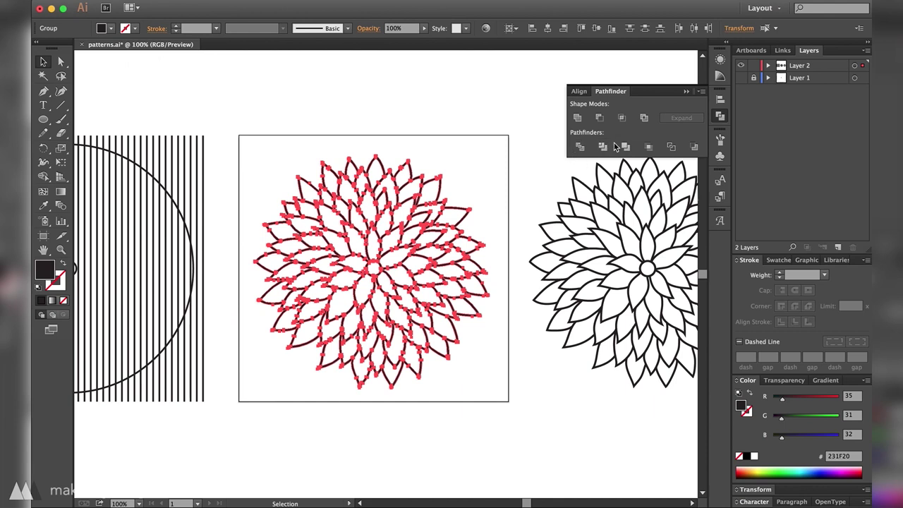
click(625, 146)
click(495, 196)
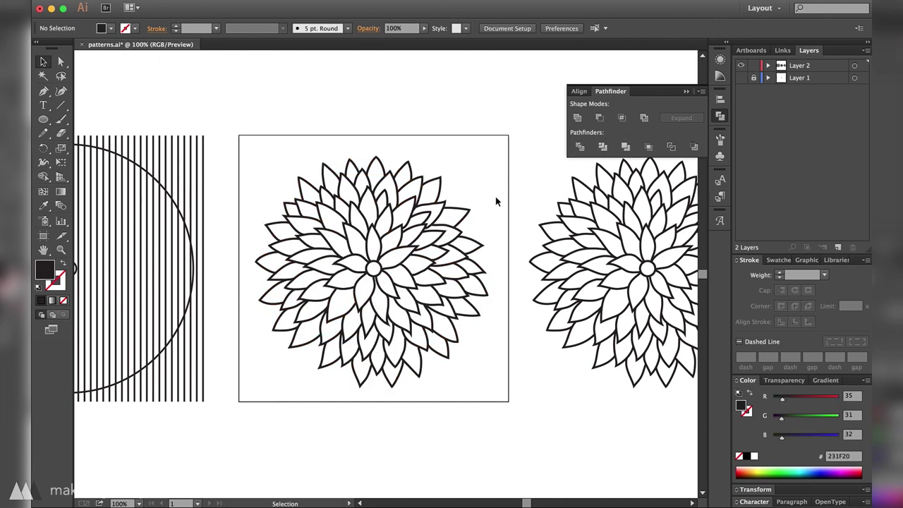
drag(468, 319, 467, 192)
key(super+z)
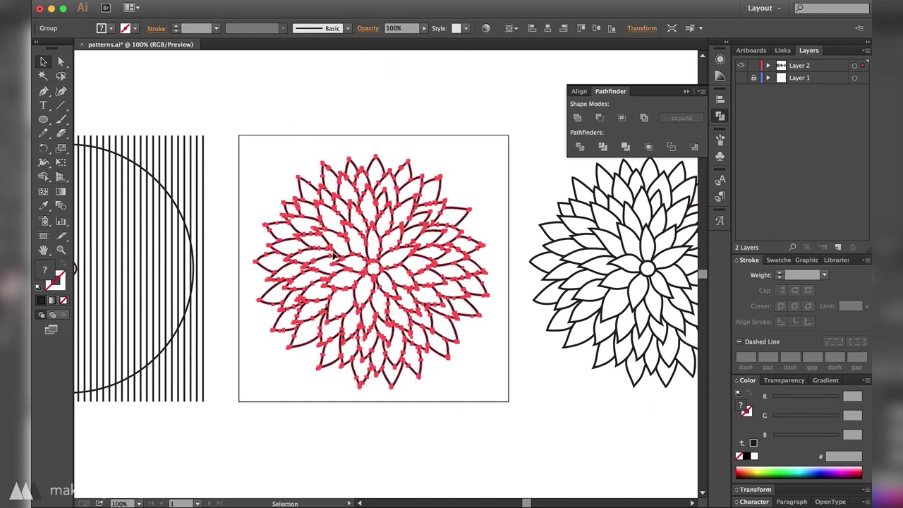
Export the left flower as a DXF with inch units and 0.0394 scale
click(116, 2)
click(141, 192)
key(Return)
click(170, 118)
click(168, 161)
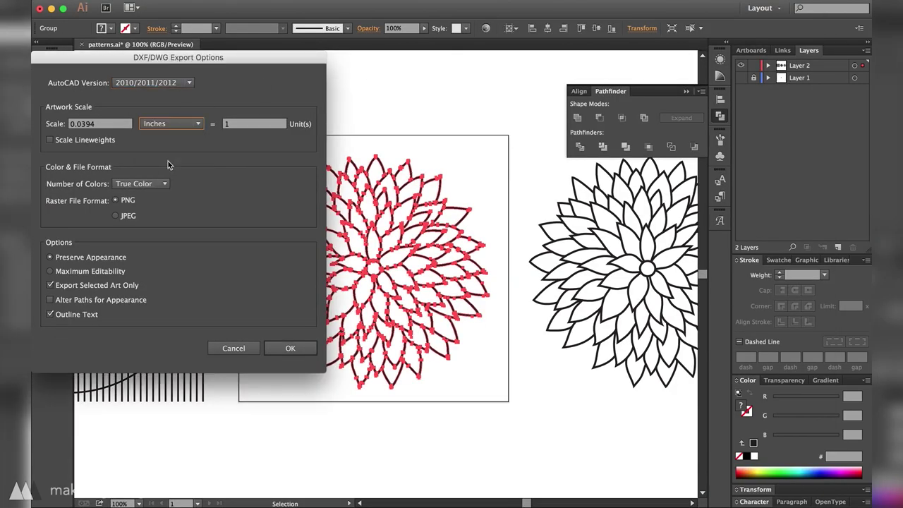
double_click(95, 126)
click(290, 347)
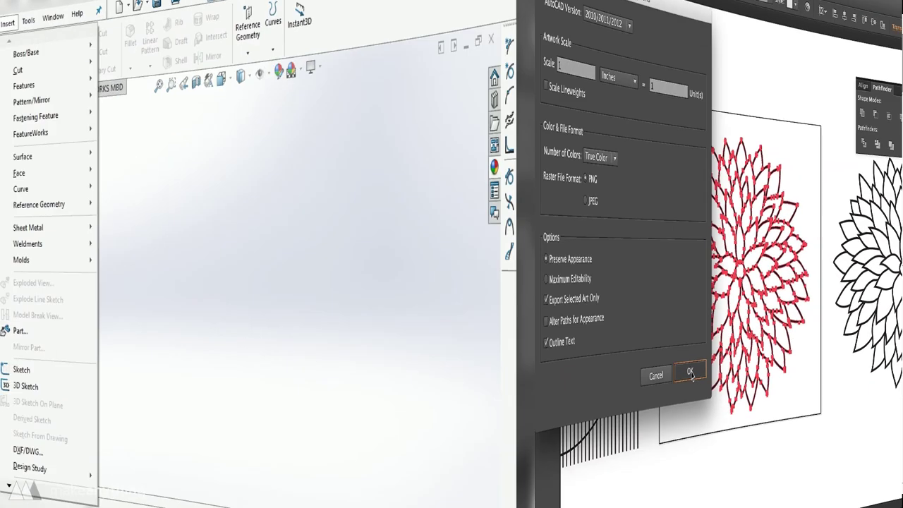
Import flower_A.dxf onto the Top Plane as a 2D sketch, exploding its blocks
click(43, 248)
click(202, 24)
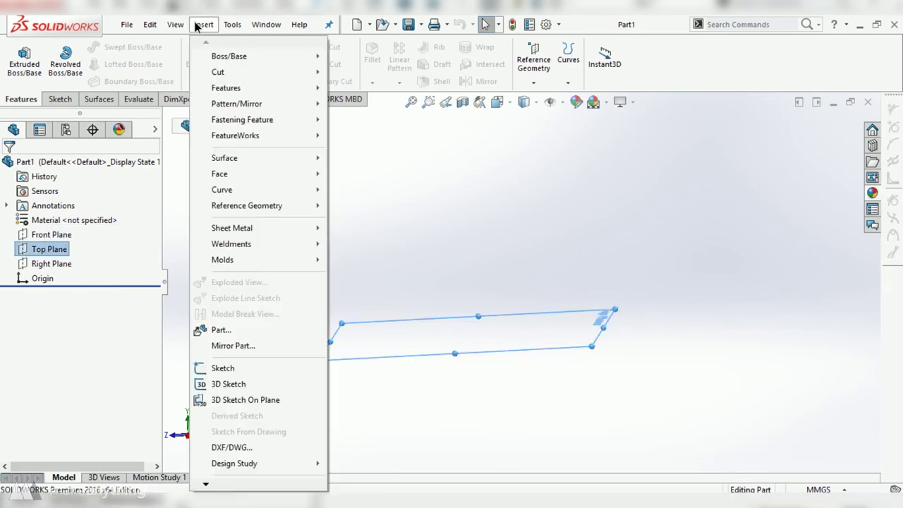
click(233, 448)
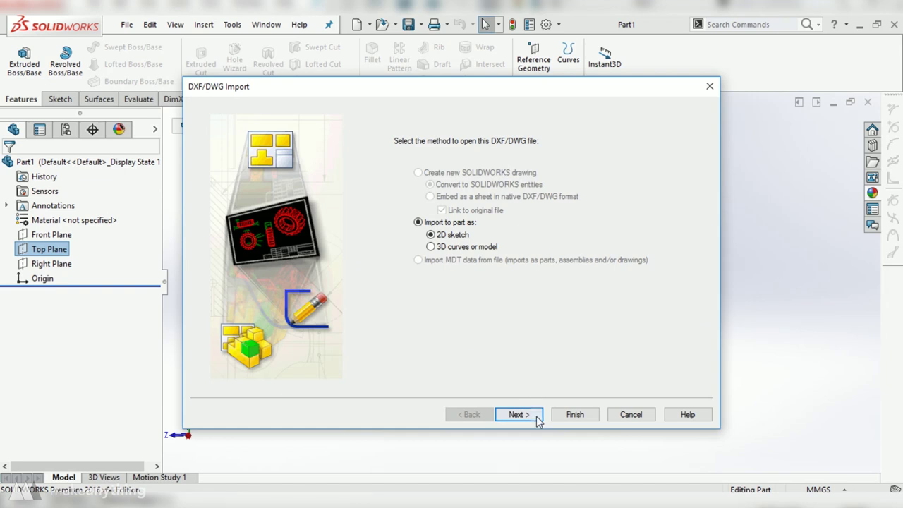
click(534, 420)
click(530, 416)
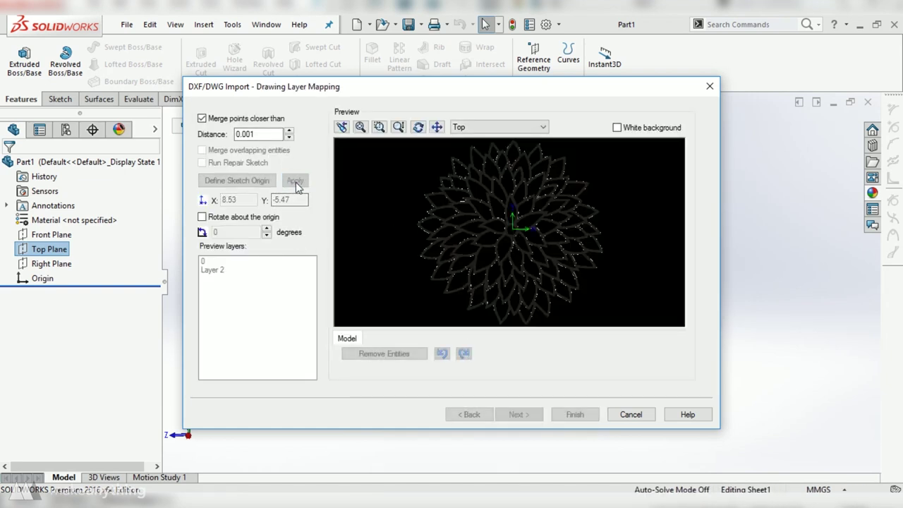
click(595, 416)
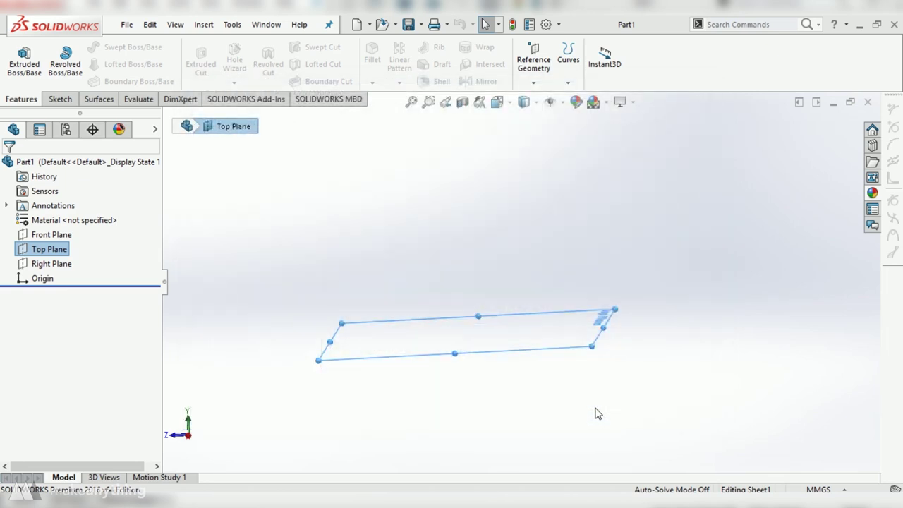
click(482, 303)
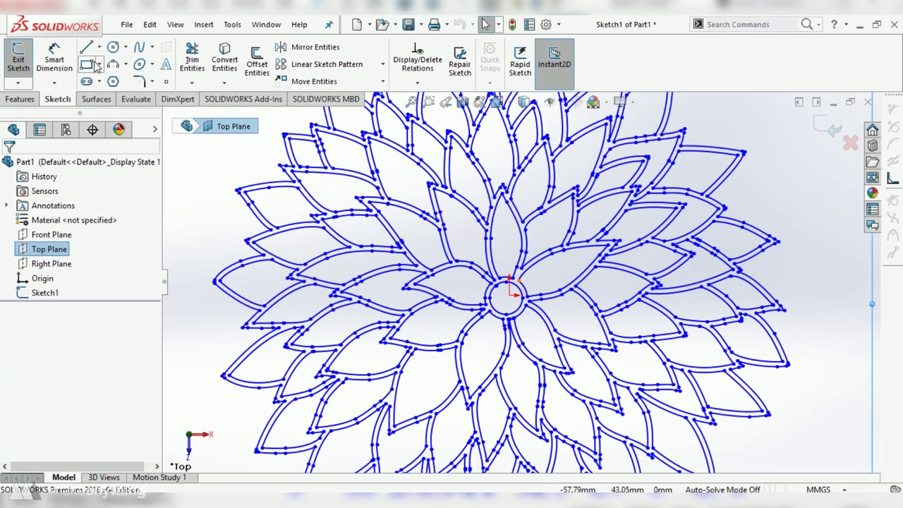
Draw a line across the hub and move the whole flower so its midpoint sits on the origin
scroll(507, 283, down, 6)
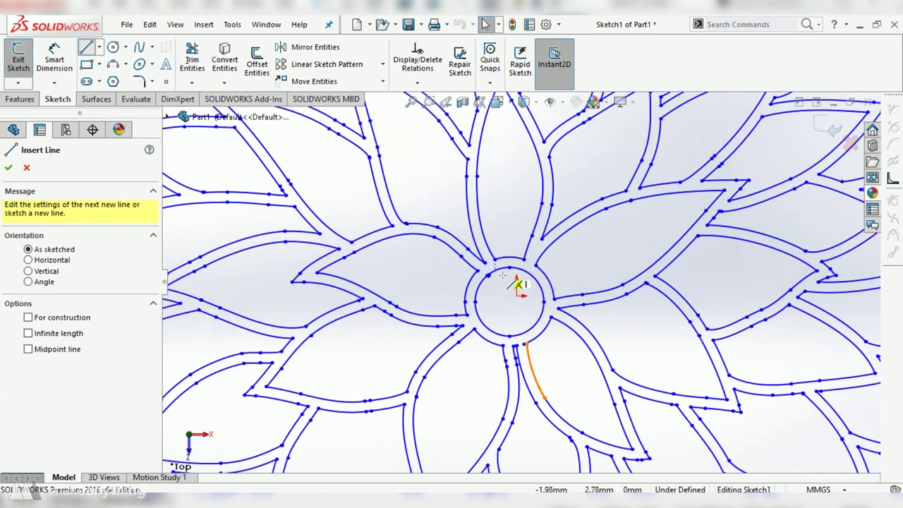
scroll(505, 281, down, 3)
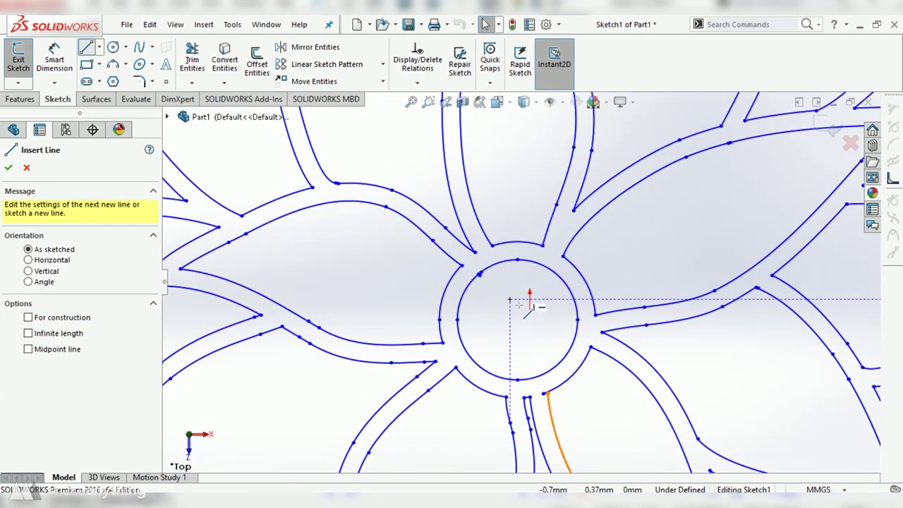
click(457, 320)
click(577, 319)
key(Escape)
key(ctrl+a)
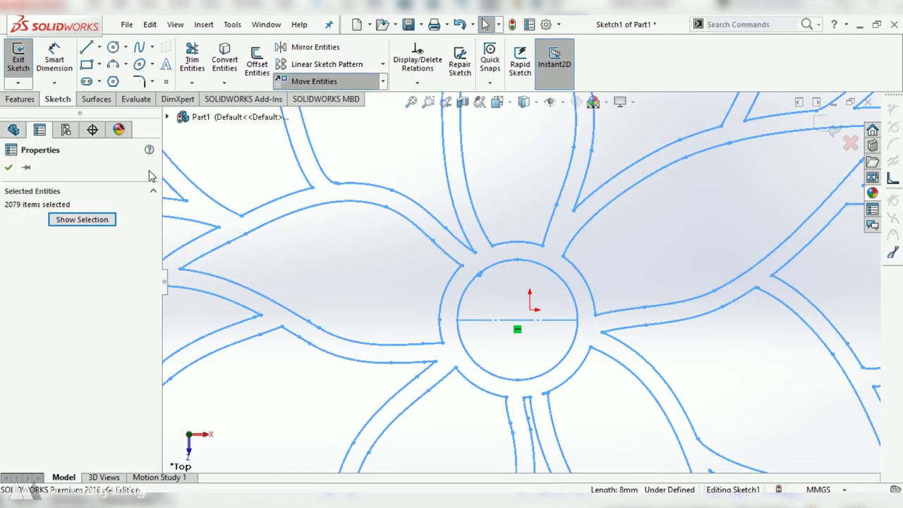
click(314, 81)
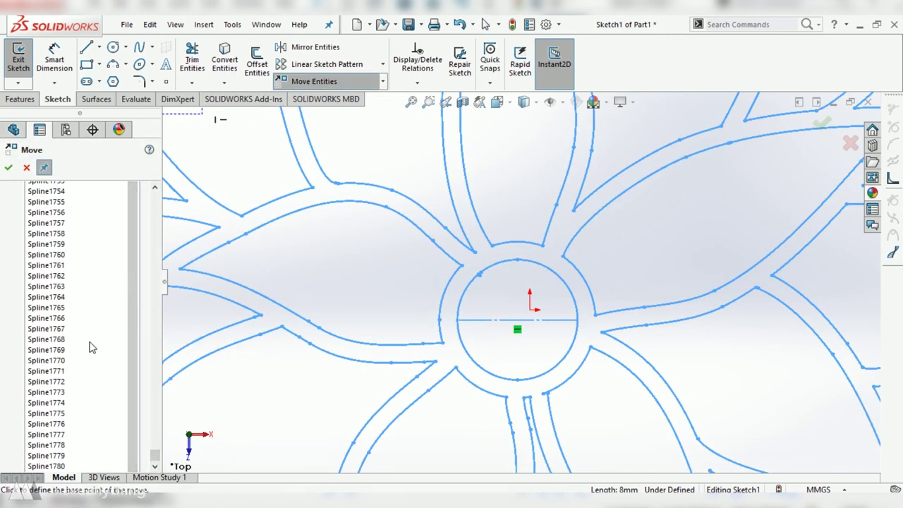
click(533, 312)
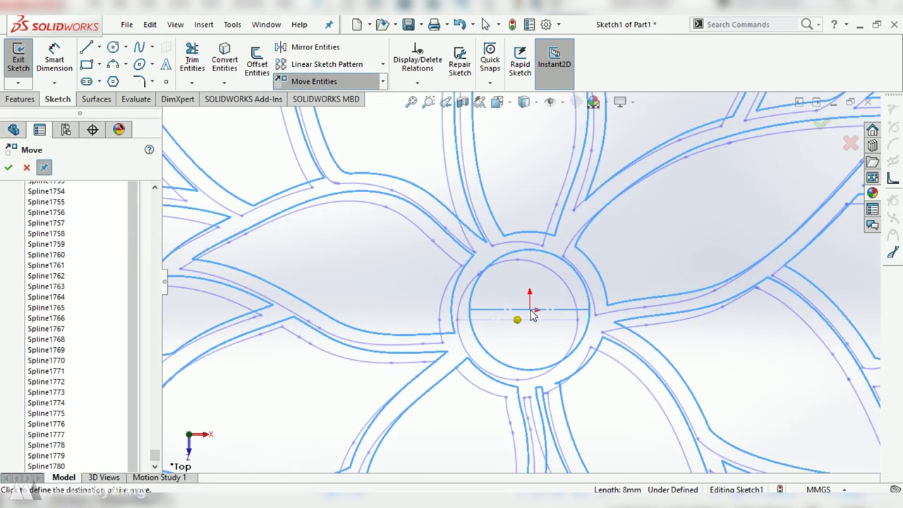
click(530, 311)
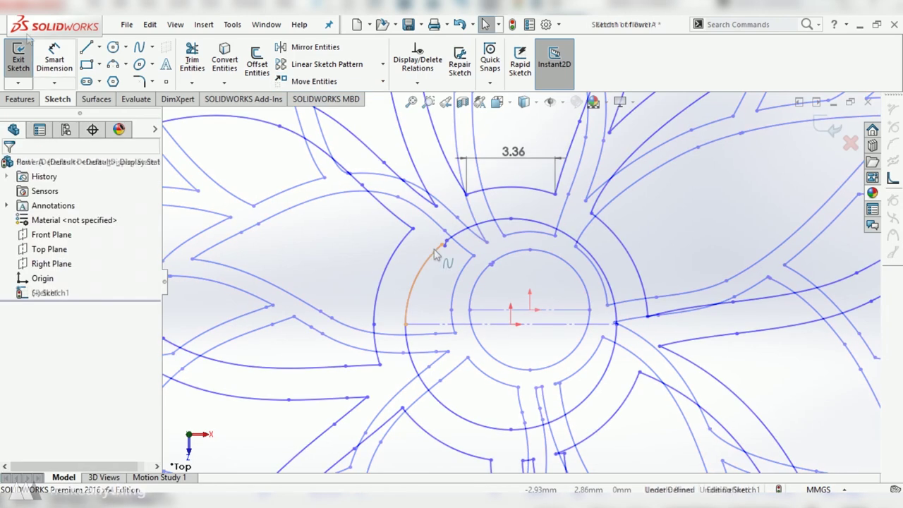
Tidy the hub arcs into a circle and dimension its diameter to 8 mm
click(436, 251)
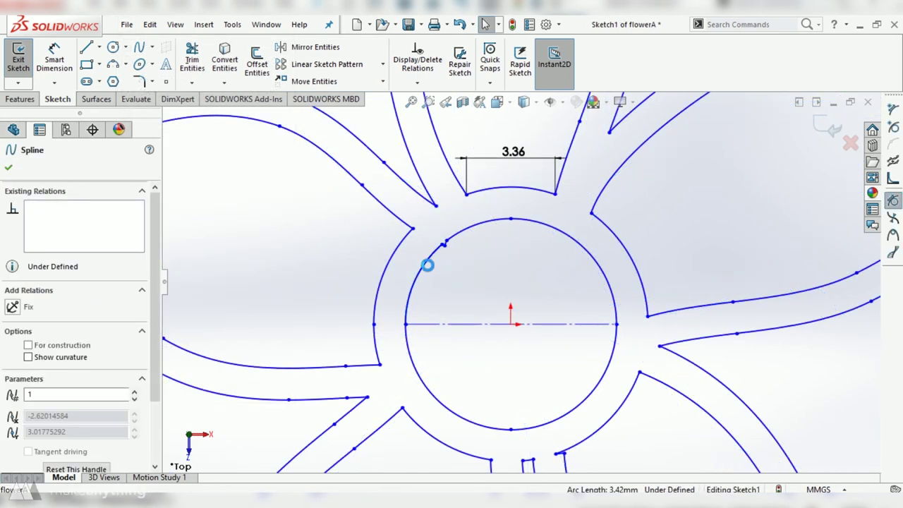
click(457, 238)
click(468, 235)
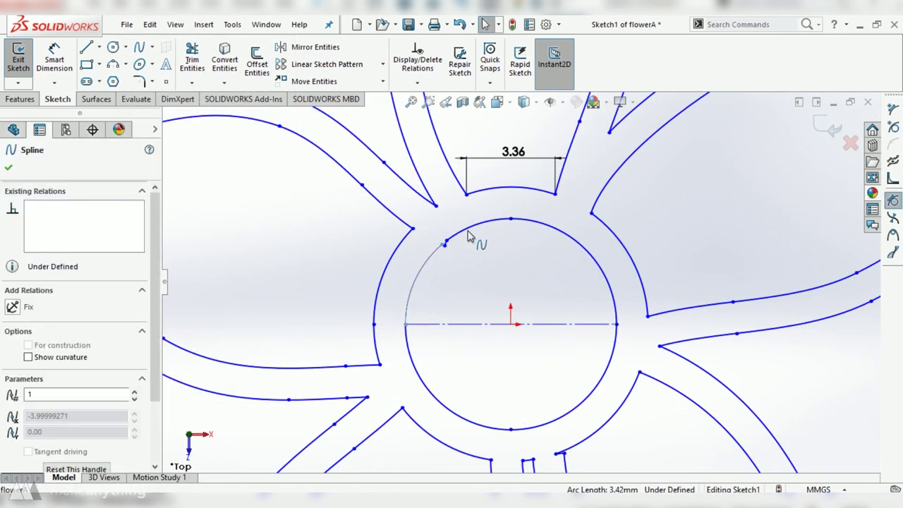
click(452, 240)
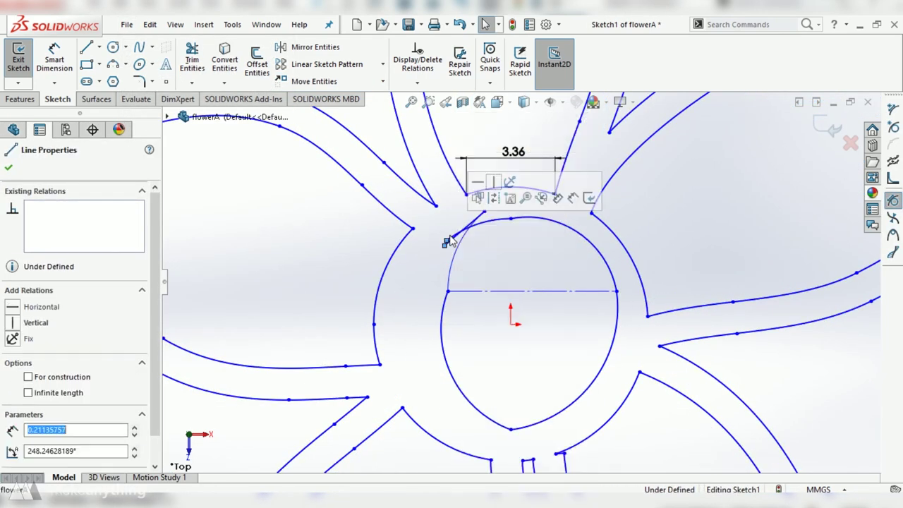
click(462, 232)
click(555, 218)
click(518, 425)
click(530, 275)
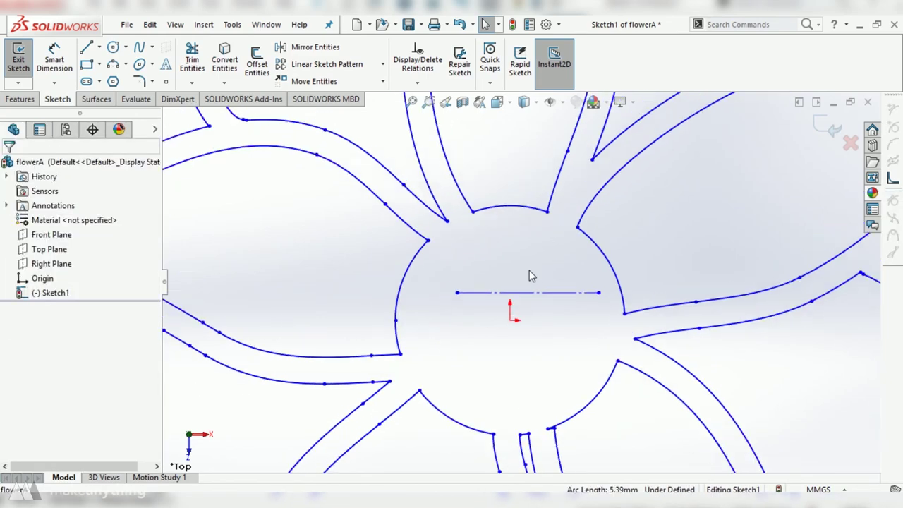
click(556, 298)
key(Escape)
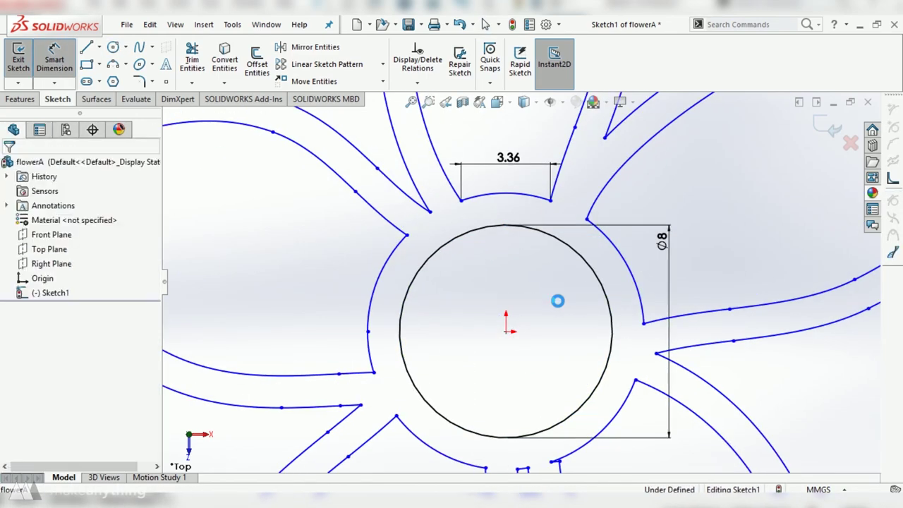
key(Escape)
Extrude the flower region of Sketch1 8 mm into Boss-Extrude1
key(f)
key(ctrl+b)
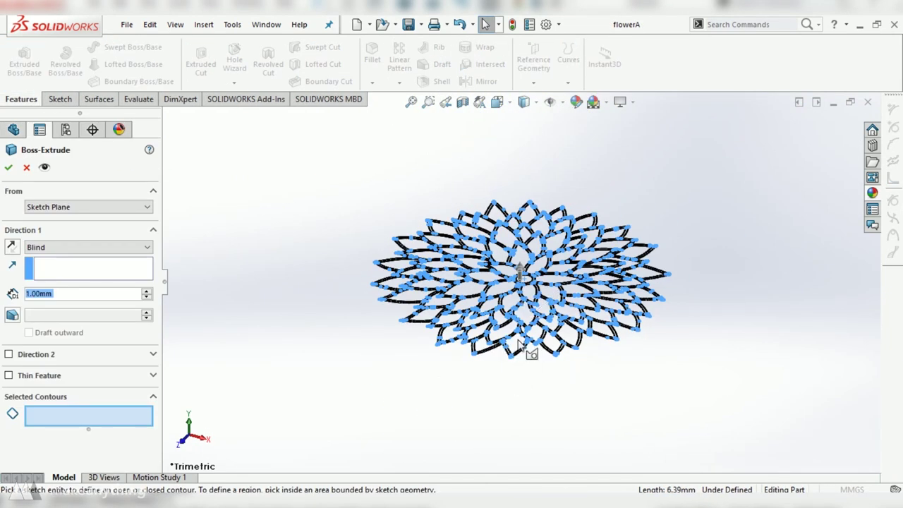
scroll(519, 343, up, 6)
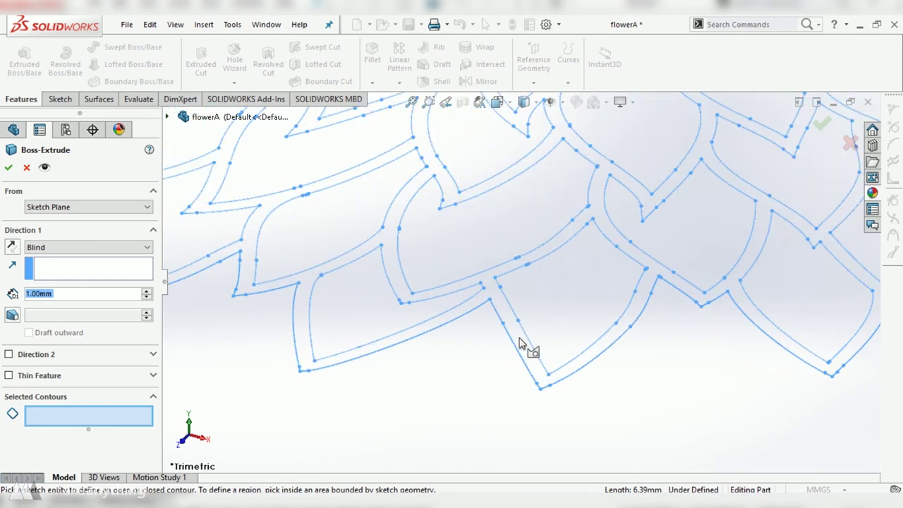
click(520, 346)
key(Return)
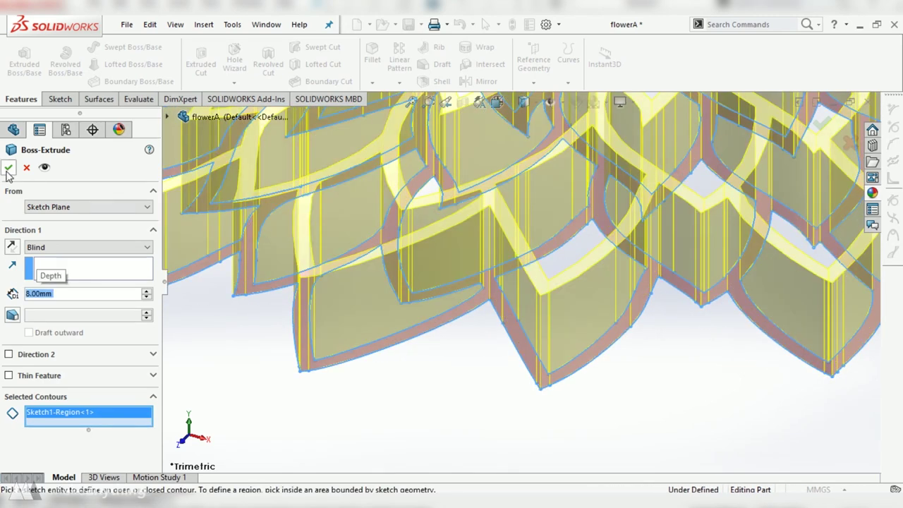
scroll(564, 249, down, 5)
scroll(535, 319, up, 1)
middle_drag(535, 319, 592, 353)
click(203, 24)
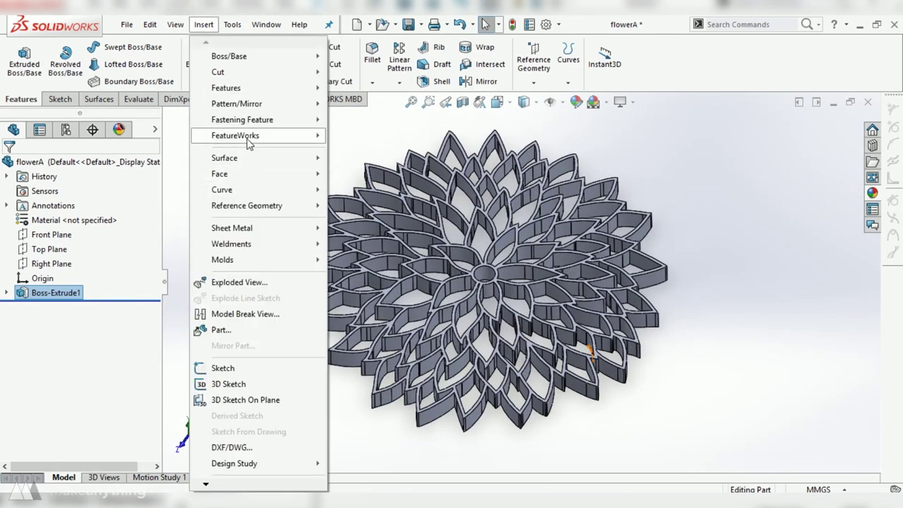
Apply a Twisting flex to Boss-Extrude1 with triad X position 0 and 90° rotation about X
mouse_move(254, 87)
click(347, 302)
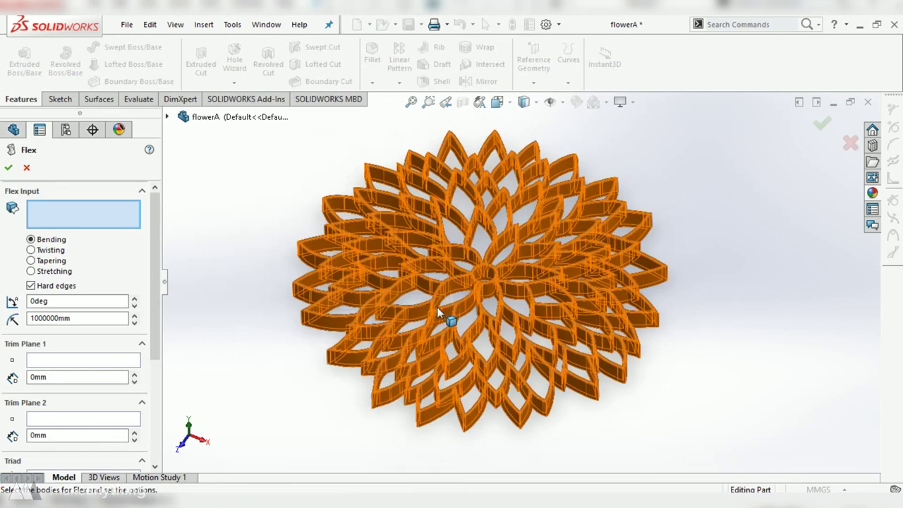
click(31, 250)
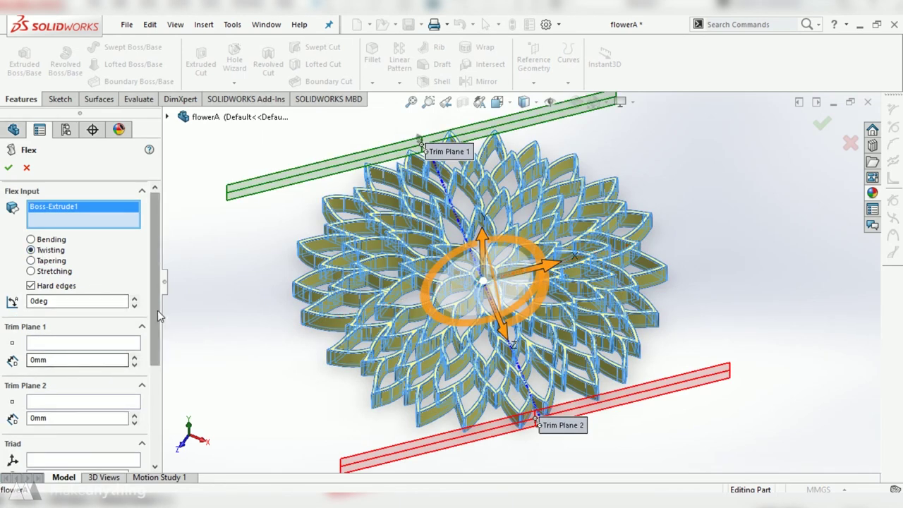
scroll(47, 334, down, 5)
click(30, 316)
text(0mm)
key(Return)
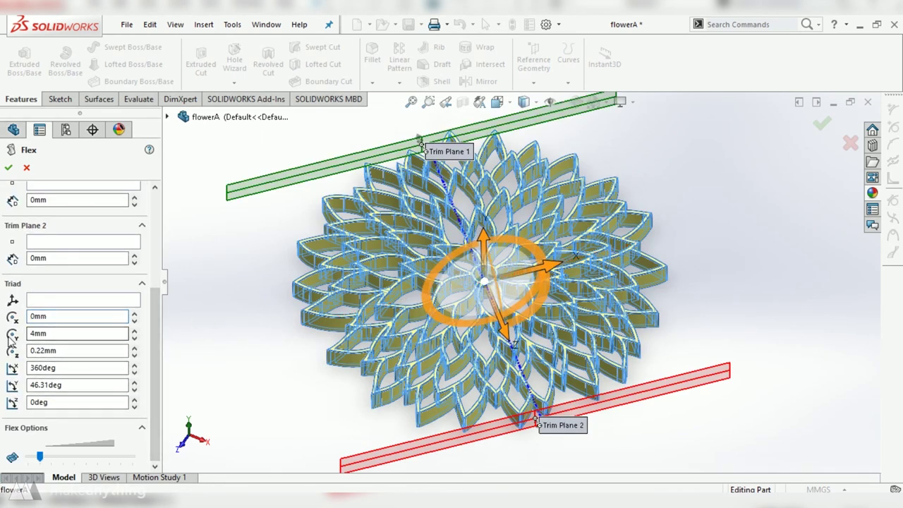
click(53, 349)
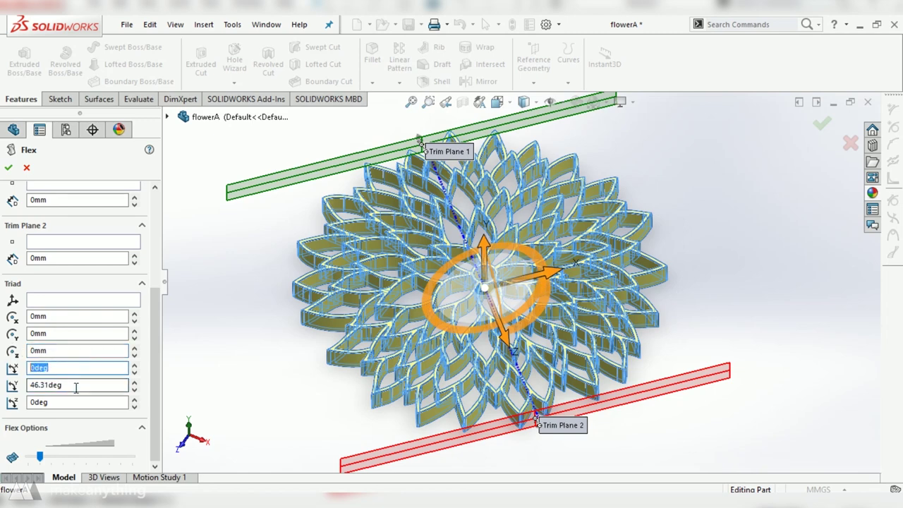
click(81, 367)
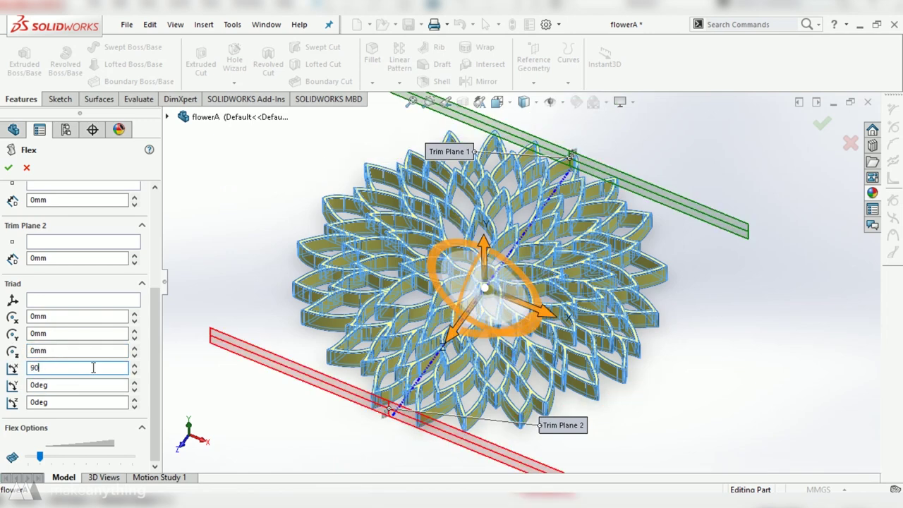
text(90)
key(Return)
Turn on Hard edges, set the twist angle, and accept to create Flex1
scroll(97, 346, up, 3)
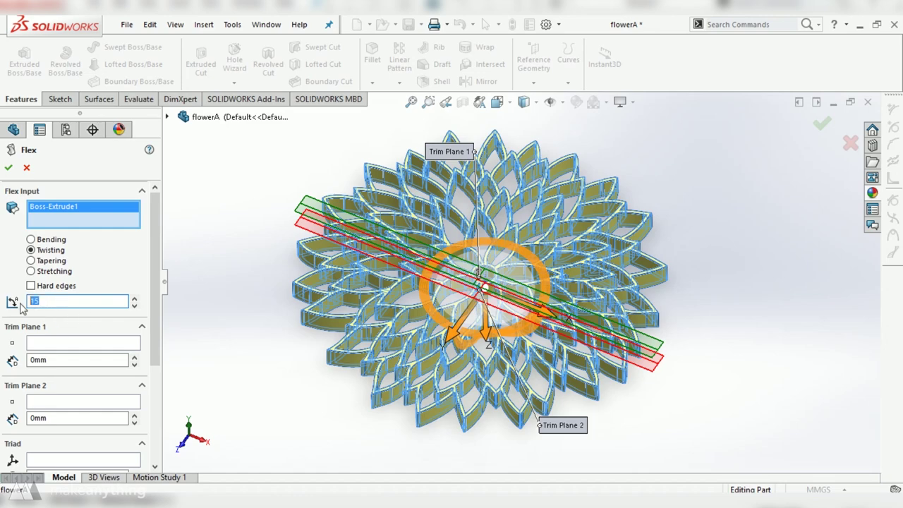
click(118, 288)
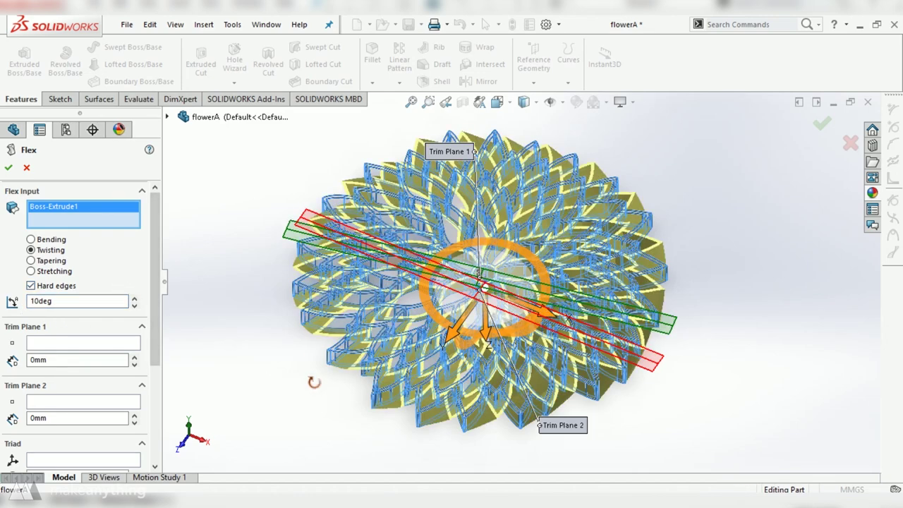
middle_drag(314, 382, 341, 293)
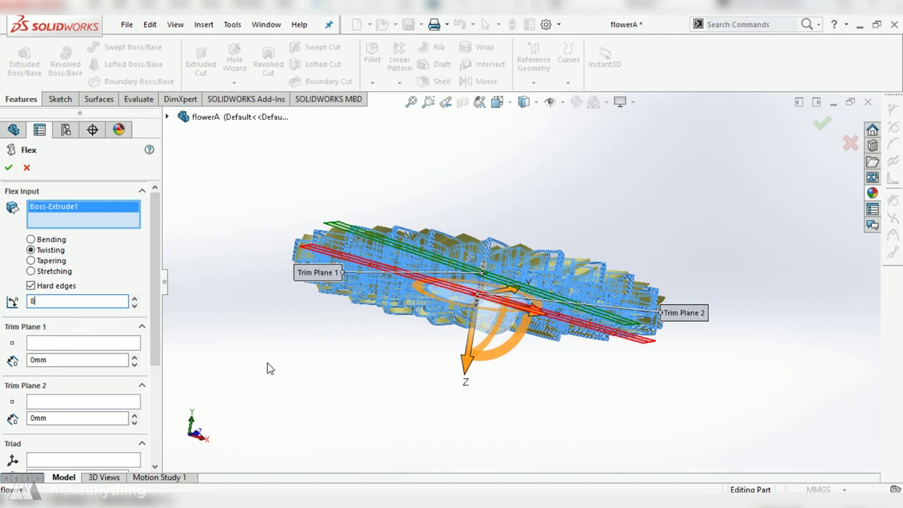
text(0)
key(Return)
scroll(80, 369, down, 5)
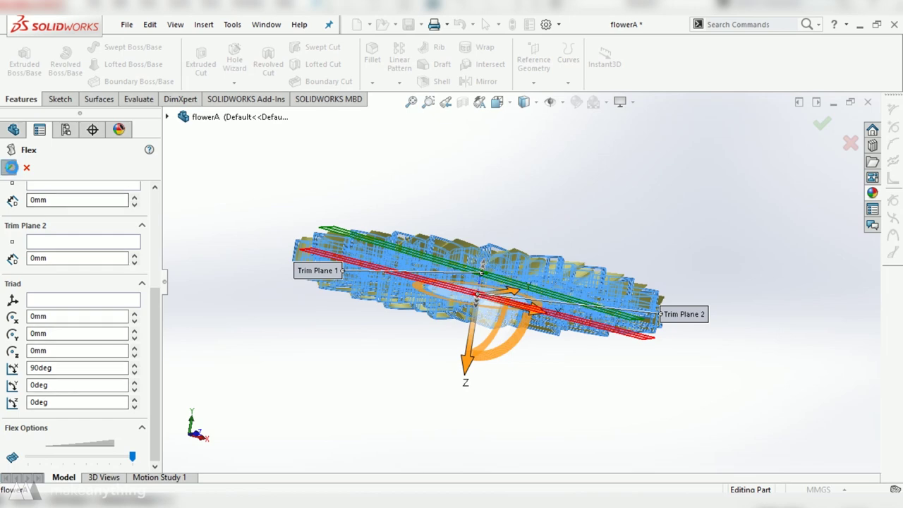
click(9, 167)
middle_drag(474, 300, 430, 345)
key(ctrl+5)
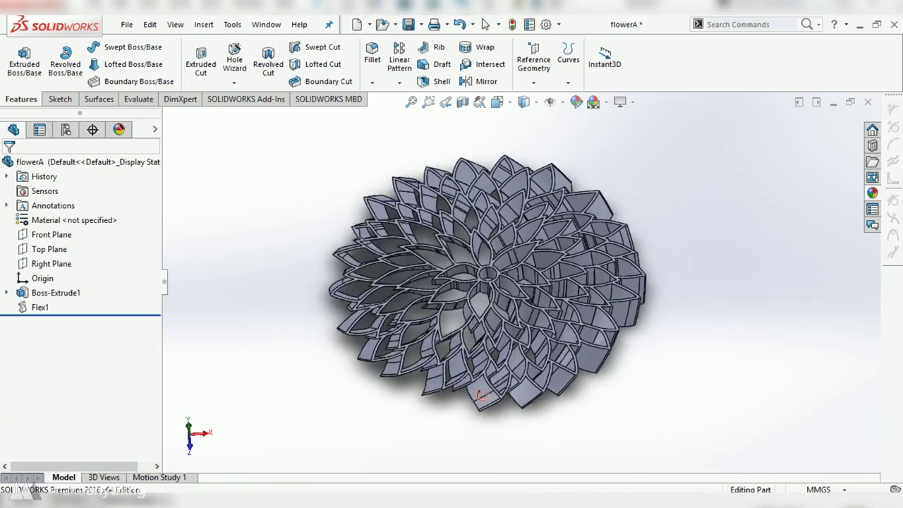
scroll(456, 345, down, 3)
key(ctrl+7)
Save the twisted part as an STL file named FLOWERA.STL
click(126, 24)
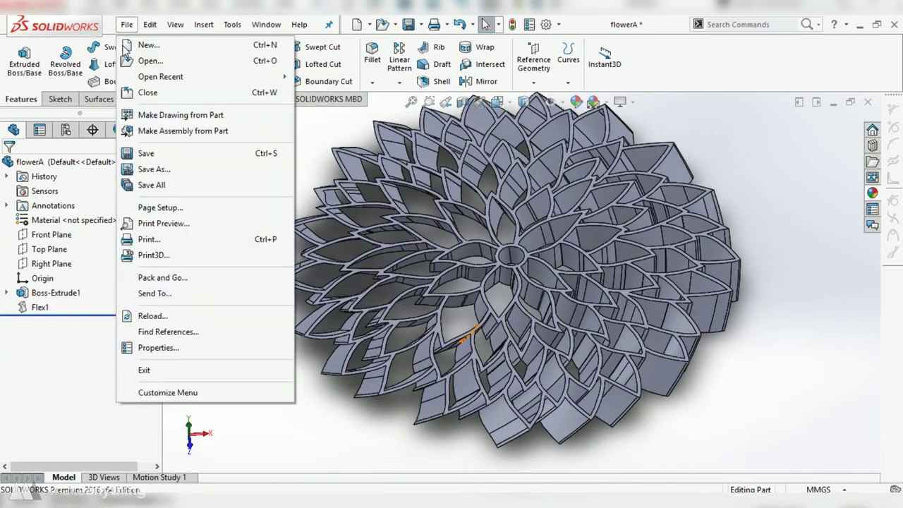
click(145, 168)
click(494, 320)
click(467, 158)
click(791, 408)
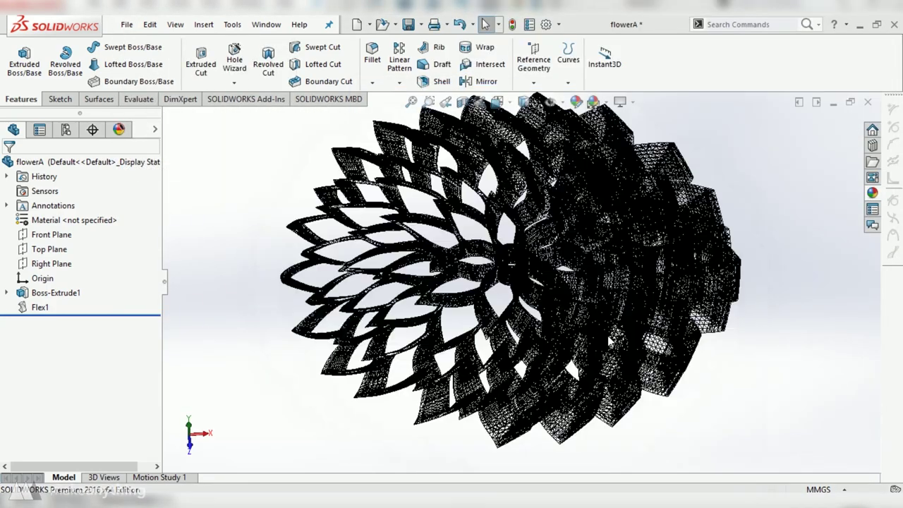
click(480, 277)
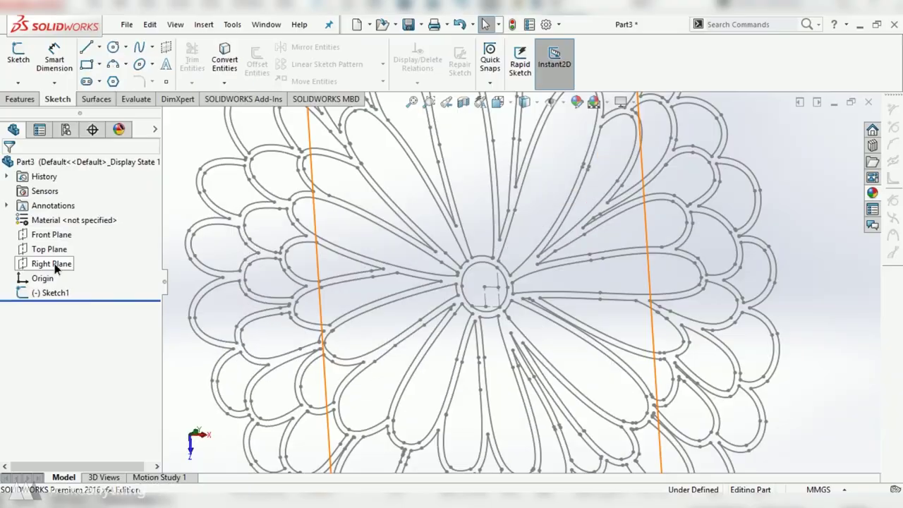
click(86, 46)
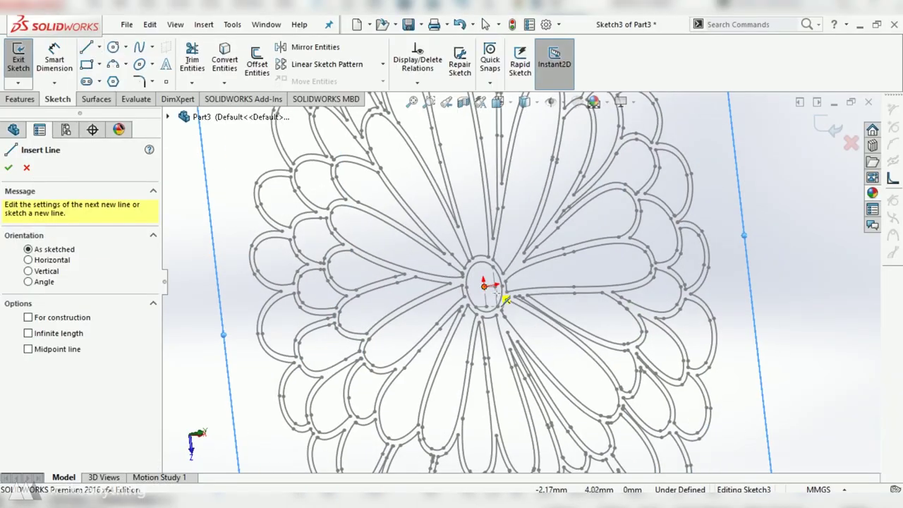
Sketch a line from the origin and dimension it to 8 mm
click(485, 285)
click(529, 281)
scroll(494, 283, up, 3)
click(55, 60)
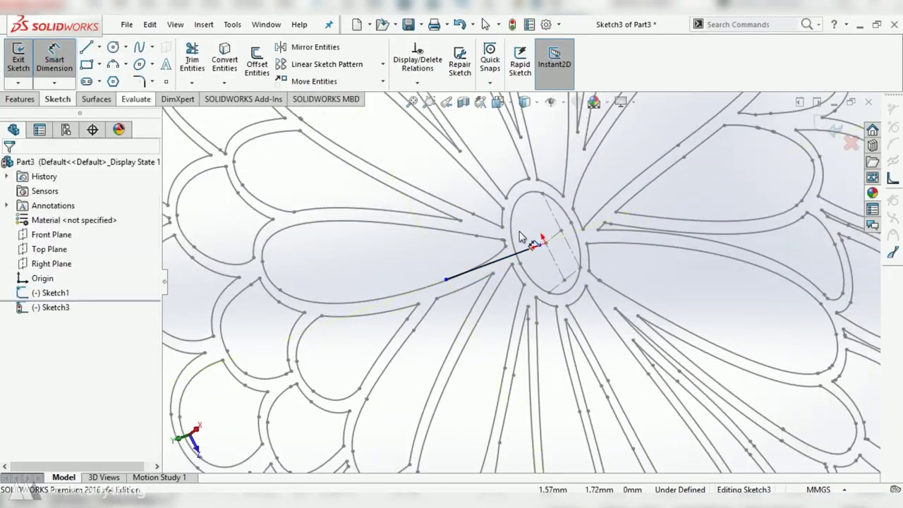
click(509, 295)
text(8)
key(Return)
Finish the 8 mm line sketch and exit back to the part
middle_drag(509, 295, 600, 282)
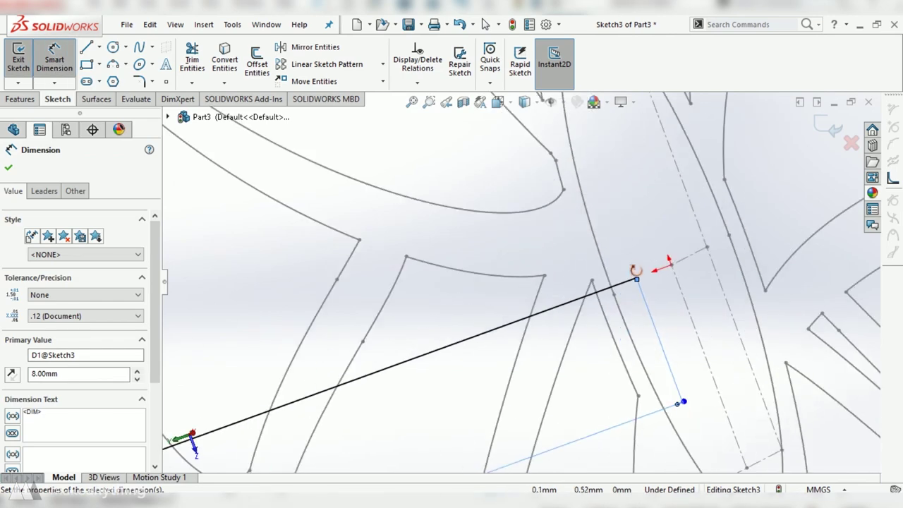
scroll(642, 281, up, 3)
key(Escape)
click(667, 266)
key(Escape)
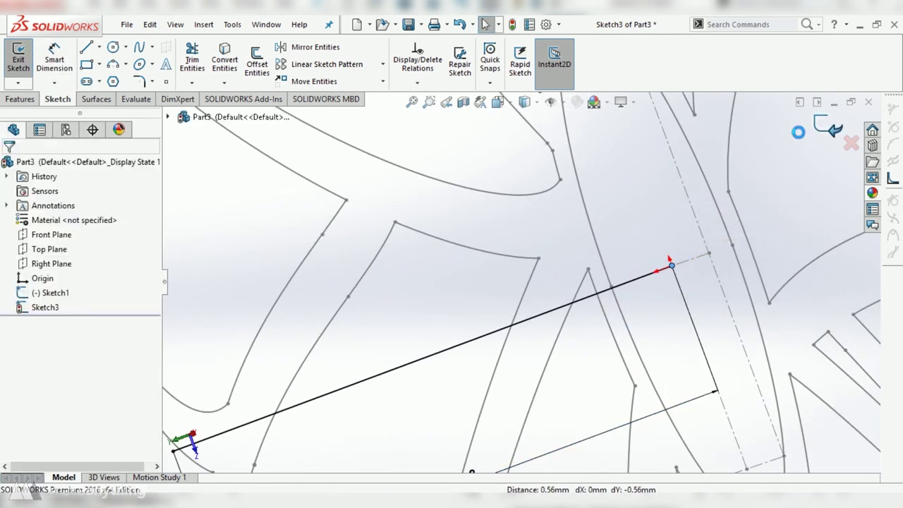
click(18, 59)
scroll(494, 272, down, 3)
scroll(494, 272, down, 3)
Start a swept boss with the 8 mm line as path and the flower region as profile
click(20, 98)
click(133, 47)
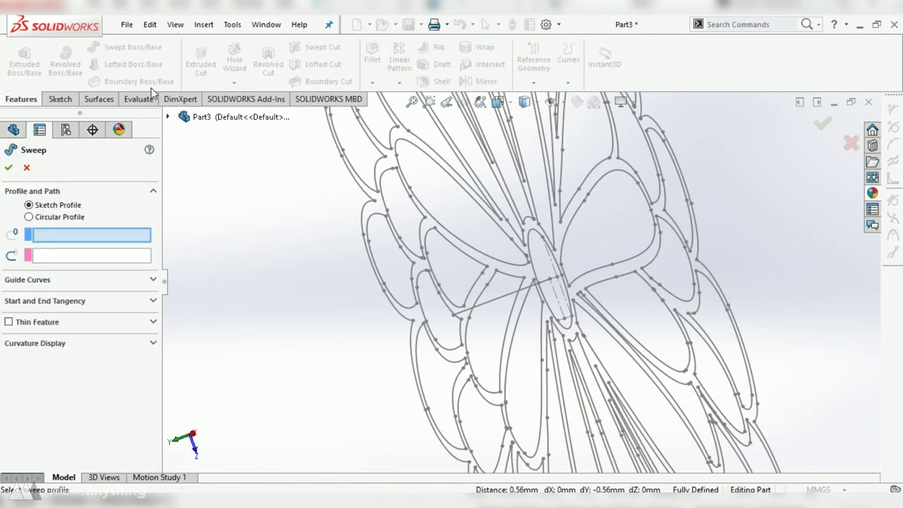
scroll(285, 239, up, 2)
click(68, 254)
click(492, 303)
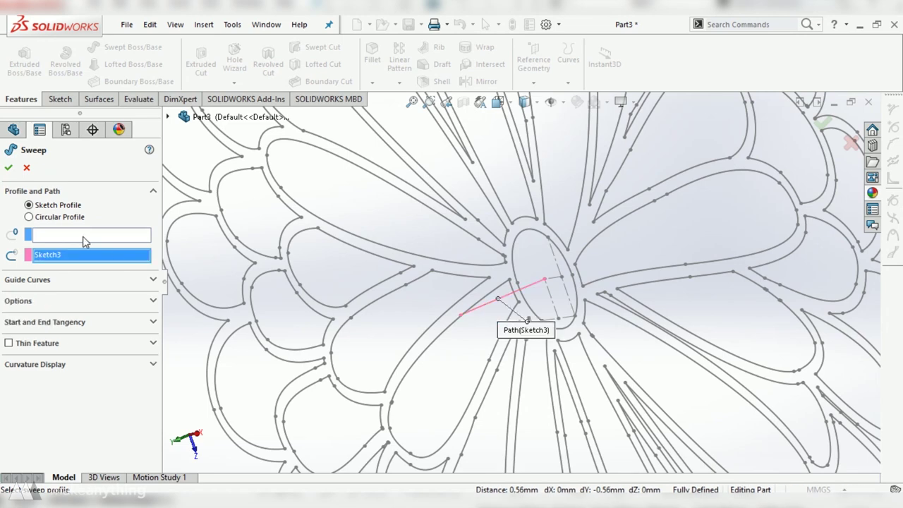
click(446, 269)
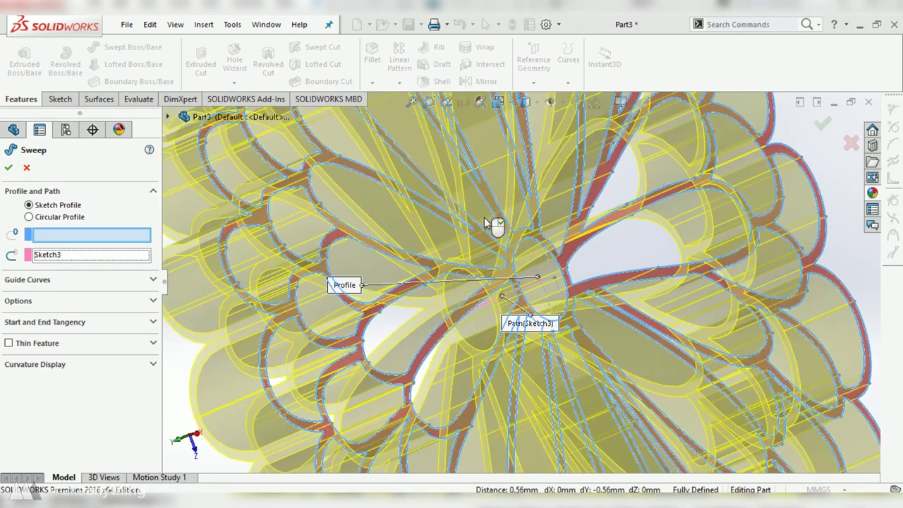
click(484, 219)
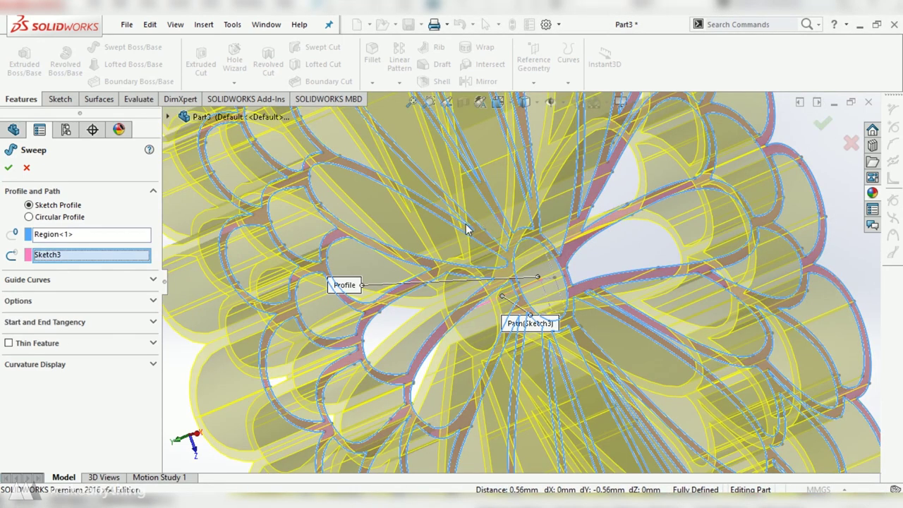
Set Profile Twist to Specify Twist Value of 8 degrees and accept, creating Sweep1
click(154, 301)
click(92, 355)
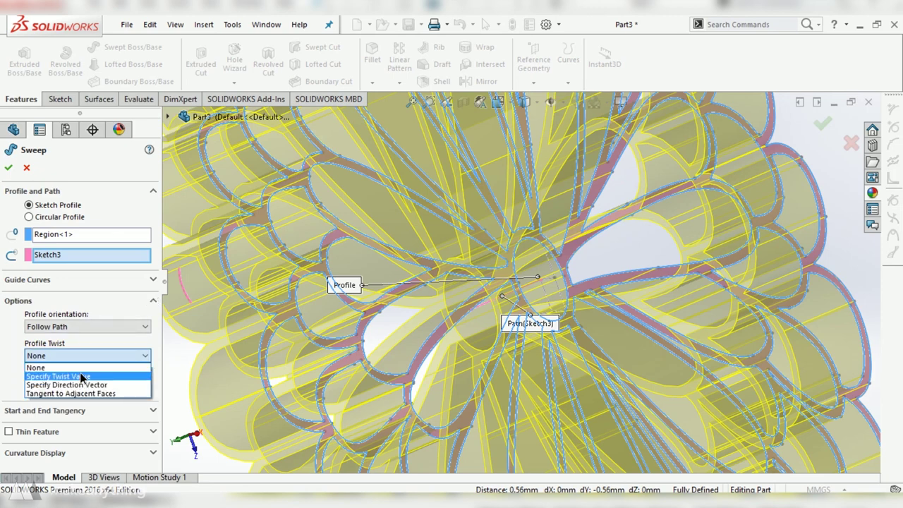
click(82, 376)
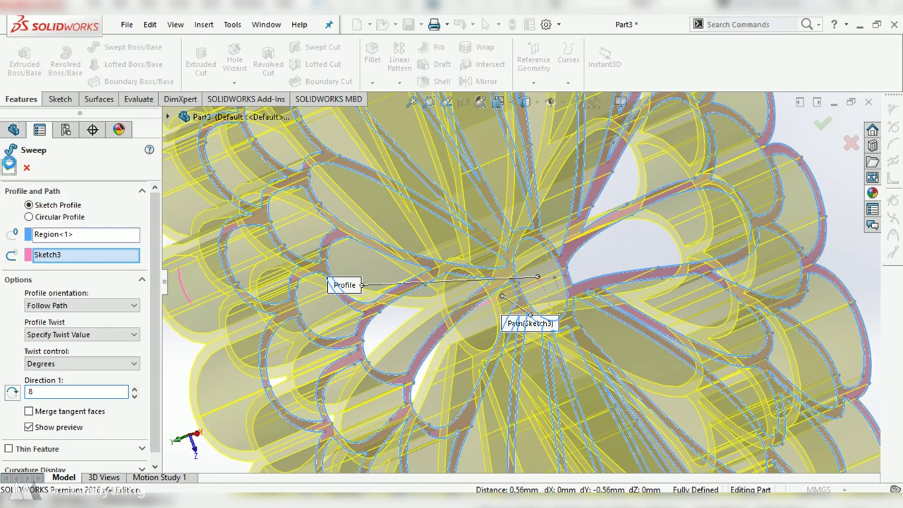
click(10, 163)
key(ctrl+5)
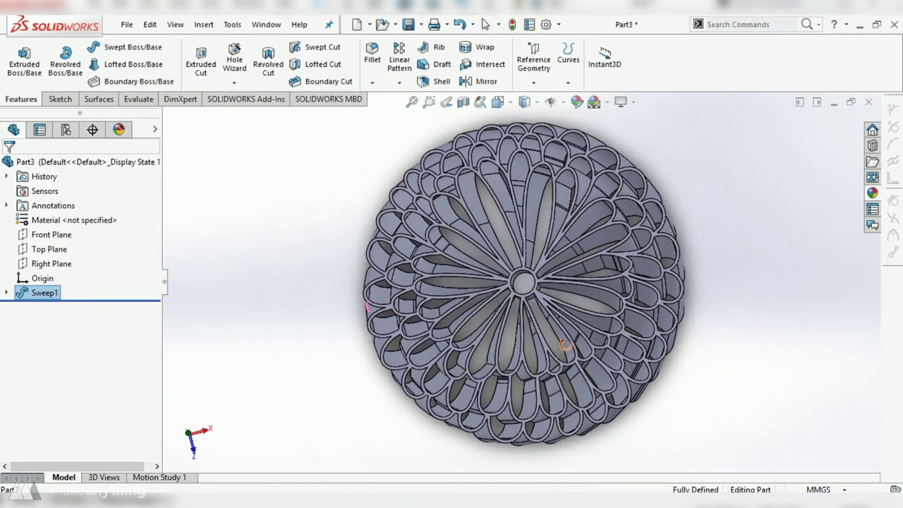
middle_drag(565, 344, 516, 389)
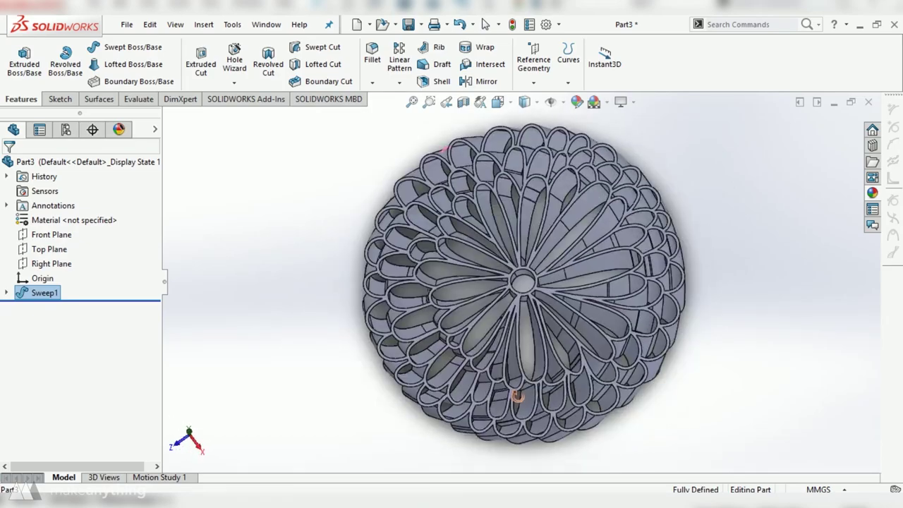